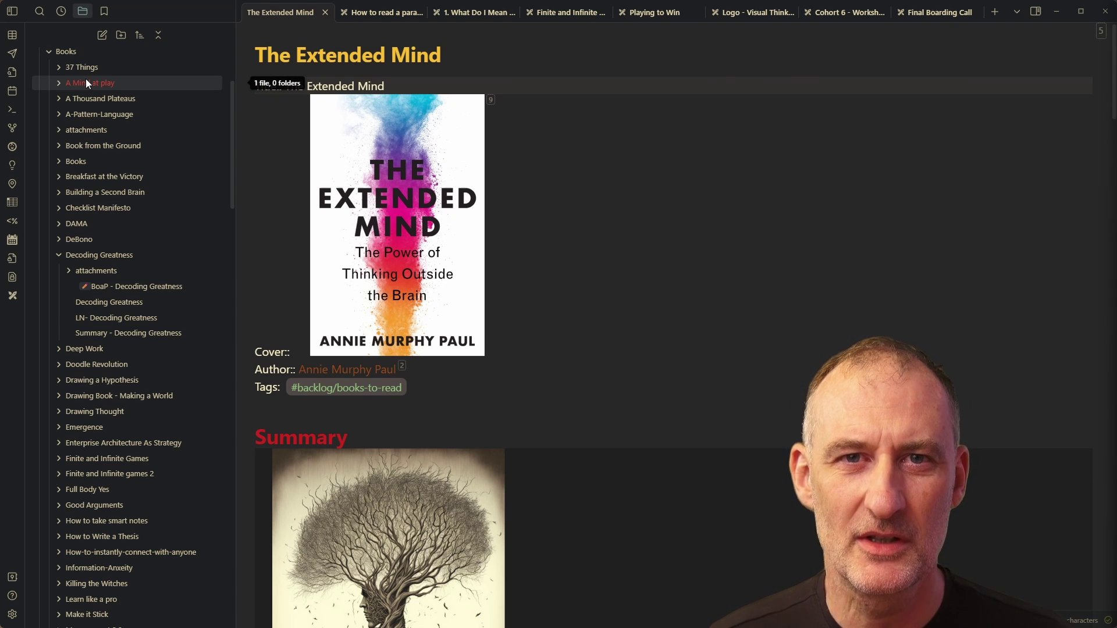
Expand the Decoding Greatness attachments folder and its nested folder to browse the images, then collapse it
{"action": "scroll", "coordinate": [93, 106], "scroll_direction": "up", "scroll_amount": 3}
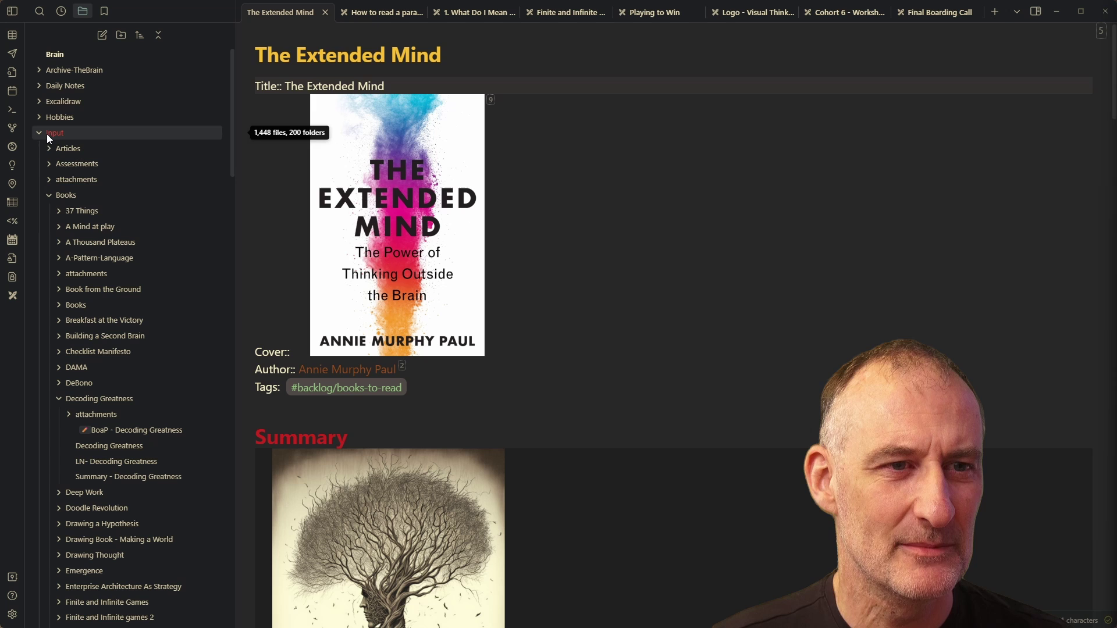
{"action": "scroll", "coordinate": [75, 193], "scroll_direction": "down", "scroll_amount": 2}
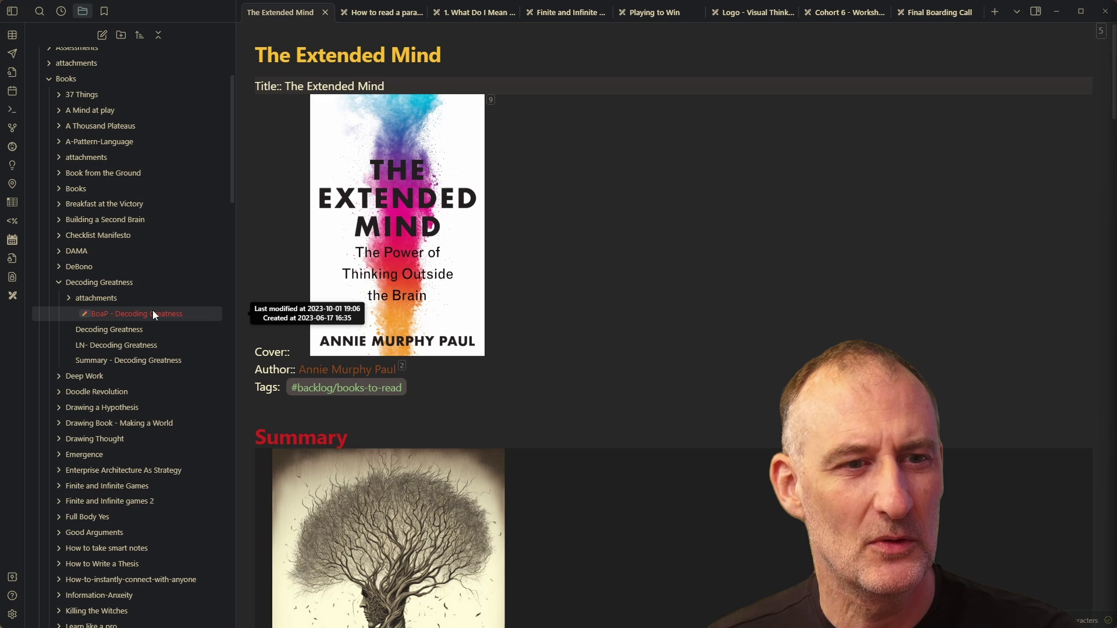
{"action": "left_click", "coordinate": [68, 298]}
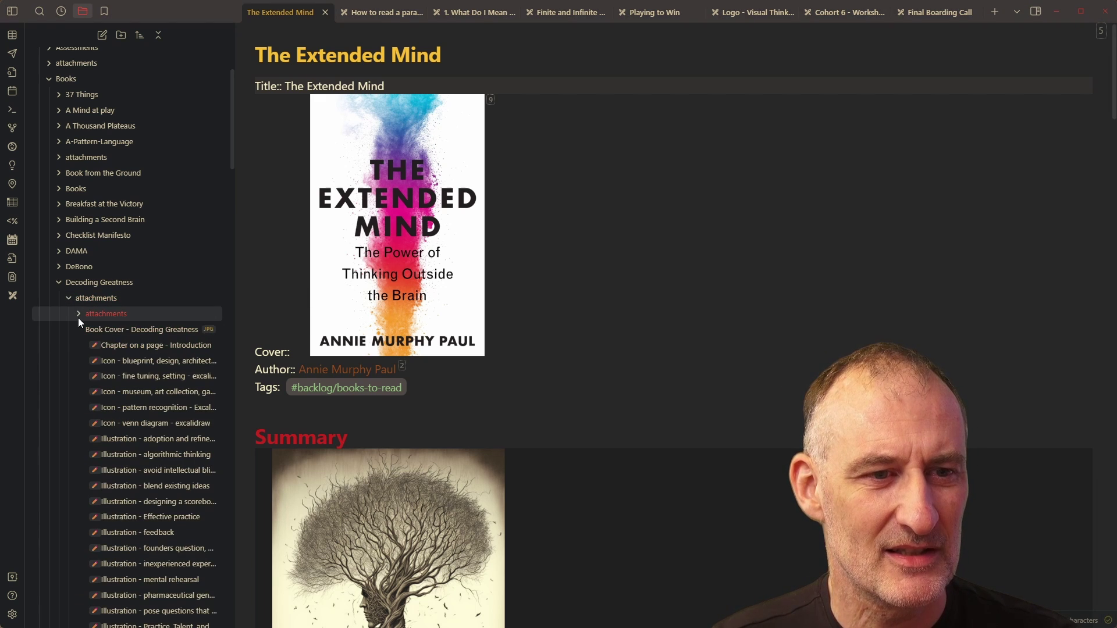
{"action": "left_click", "coordinate": [79, 313]}
{"action": "scroll", "coordinate": [146, 347], "scroll_direction": "down", "scroll_amount": 10}
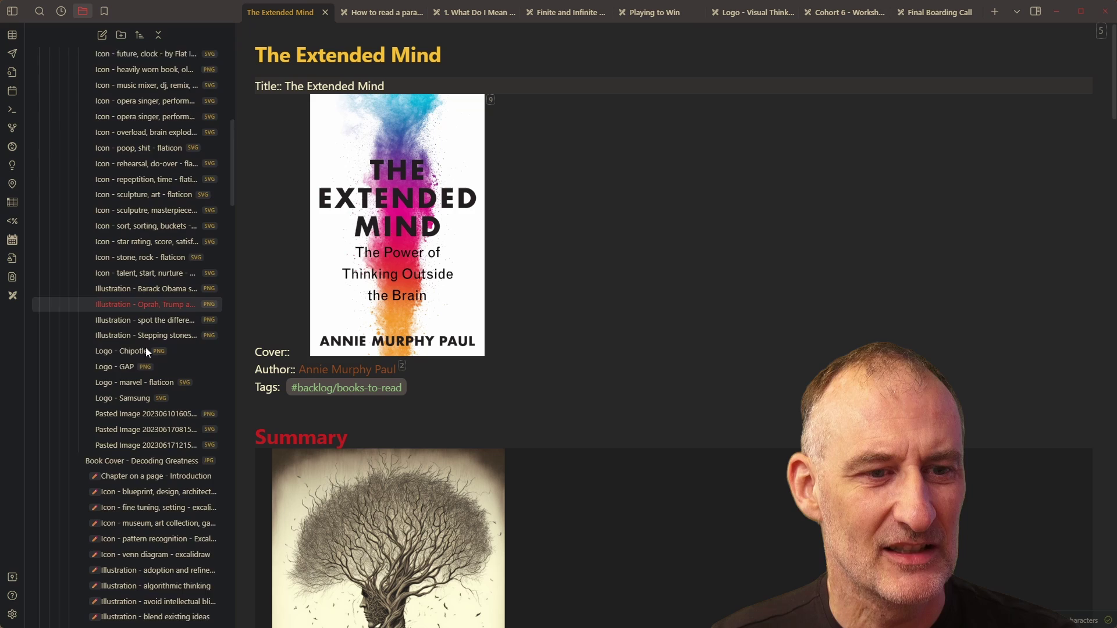
{"action": "scroll", "coordinate": [146, 349], "scroll_direction": "down", "scroll_amount": 10}
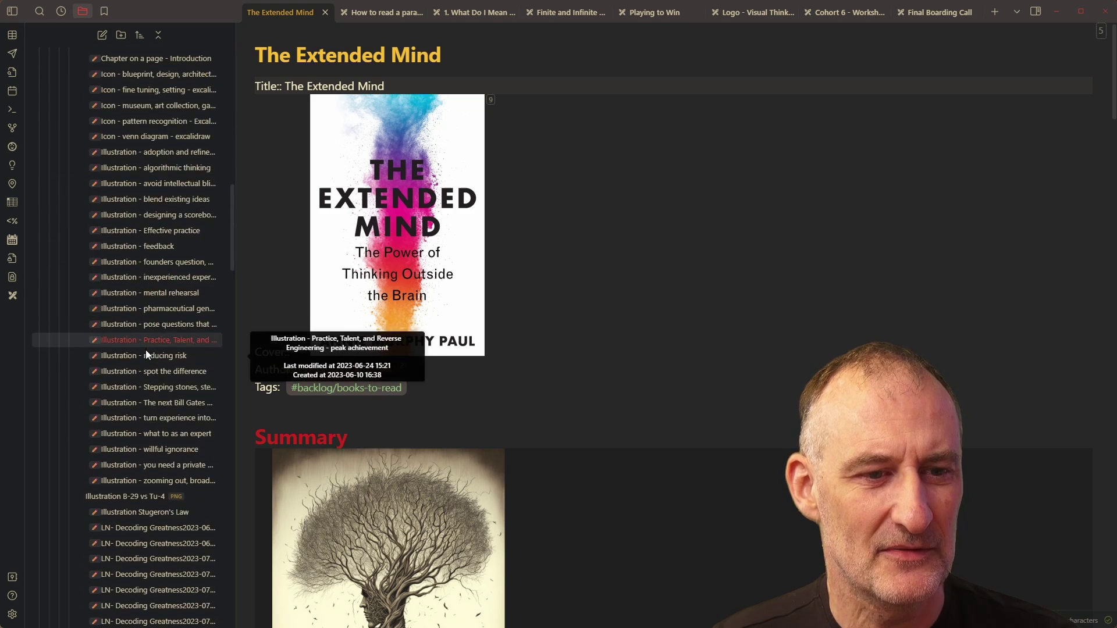
{"action": "scroll", "coordinate": [145, 352], "scroll_direction": "up", "scroll_amount": 15}
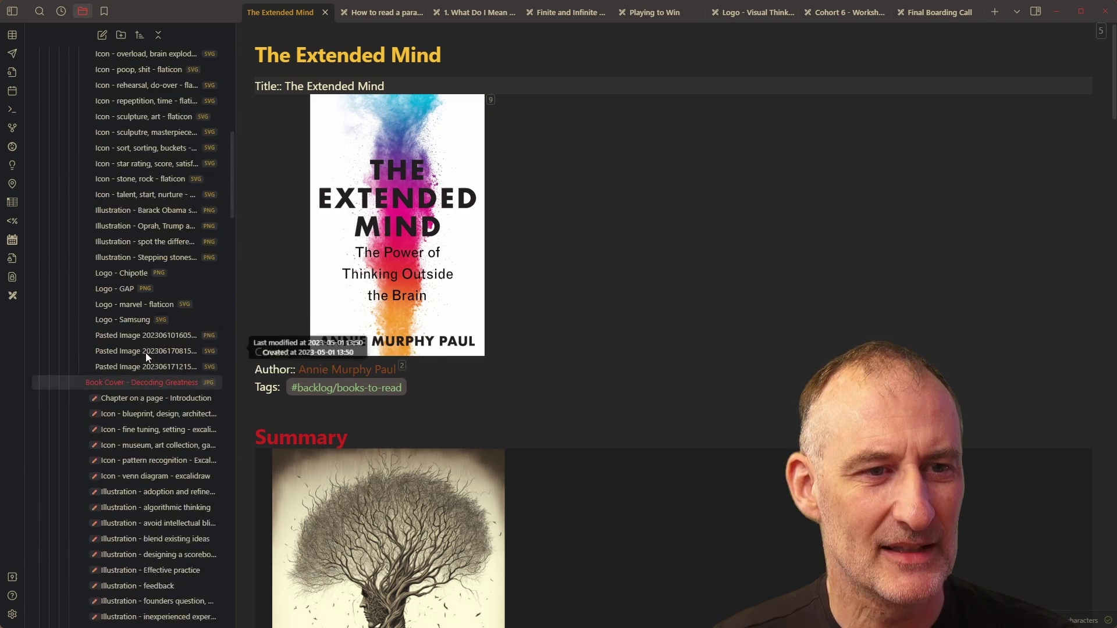
{"action": "scroll", "coordinate": [145, 352], "scroll_direction": "up", "scroll_amount": 3}
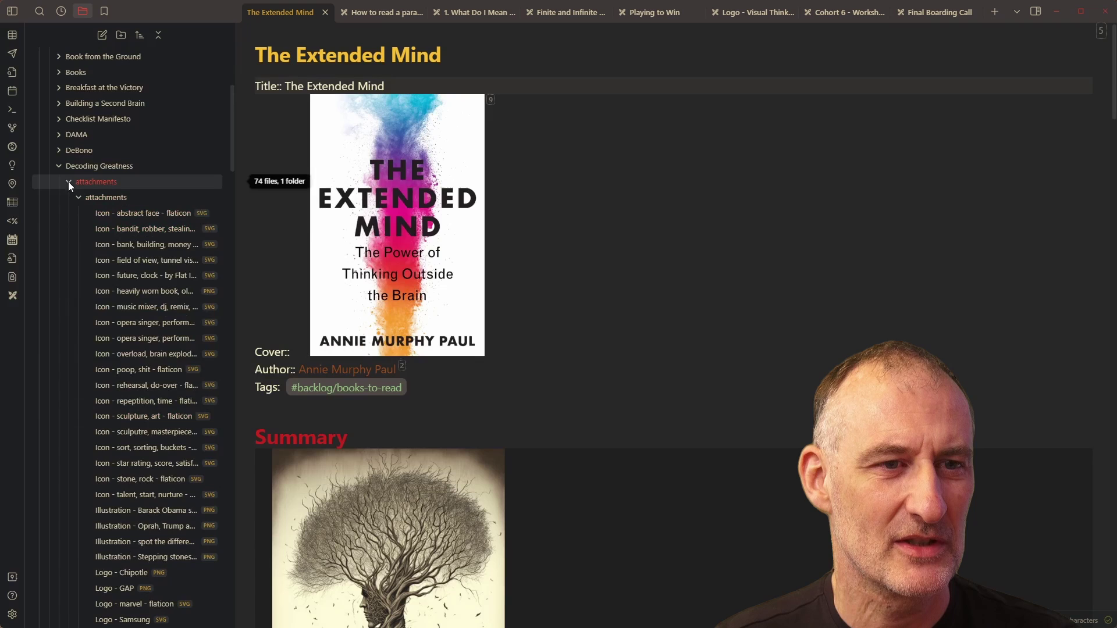
{"action": "left_click", "coordinate": [70, 181]}
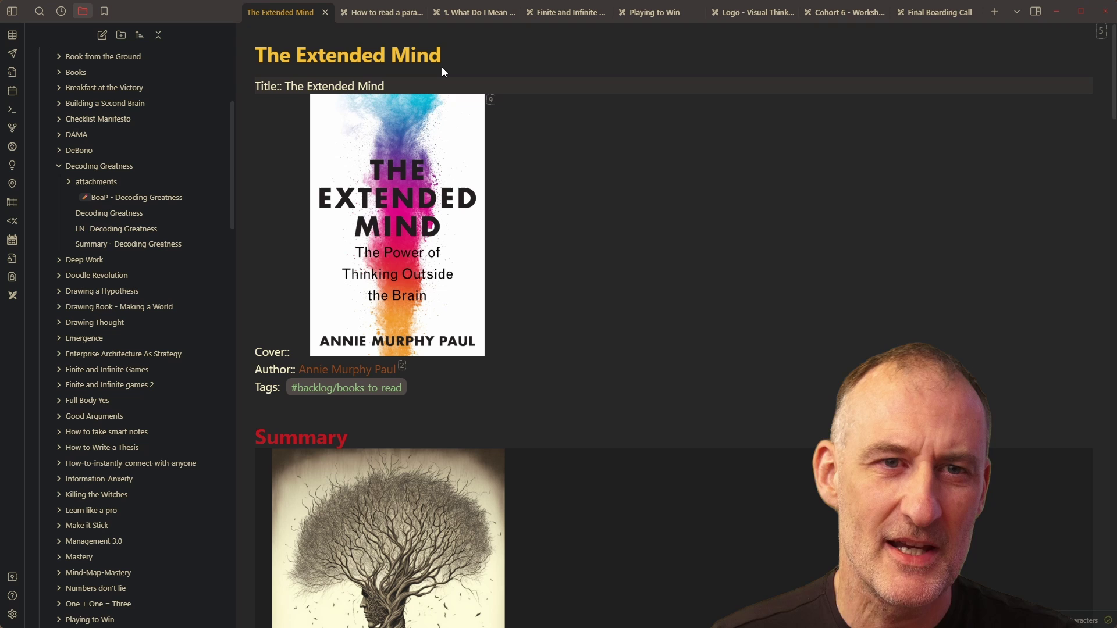
Return to The Extended Mind note, dismiss the author preview and start reading down it
{"action": "left_click", "coordinate": [466, 54]}
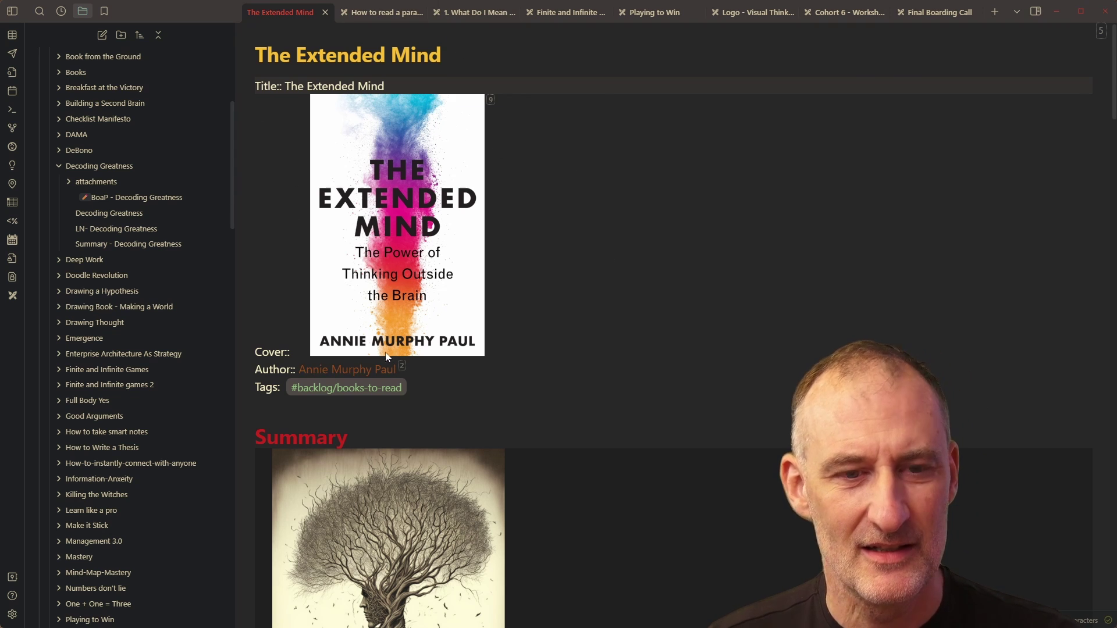
{"action": "mouse_move", "coordinate": [389, 370]}
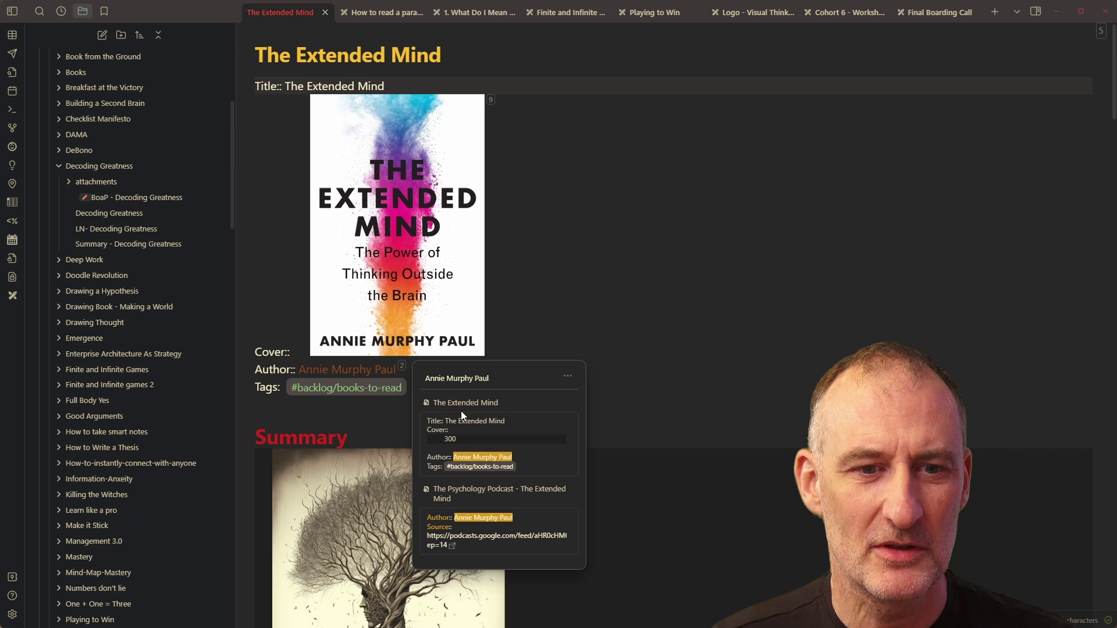
{"action": "left_click", "coordinate": [722, 417]}
{"action": "scroll", "coordinate": [722, 419], "scroll_direction": "down", "scroll_amount": 5}
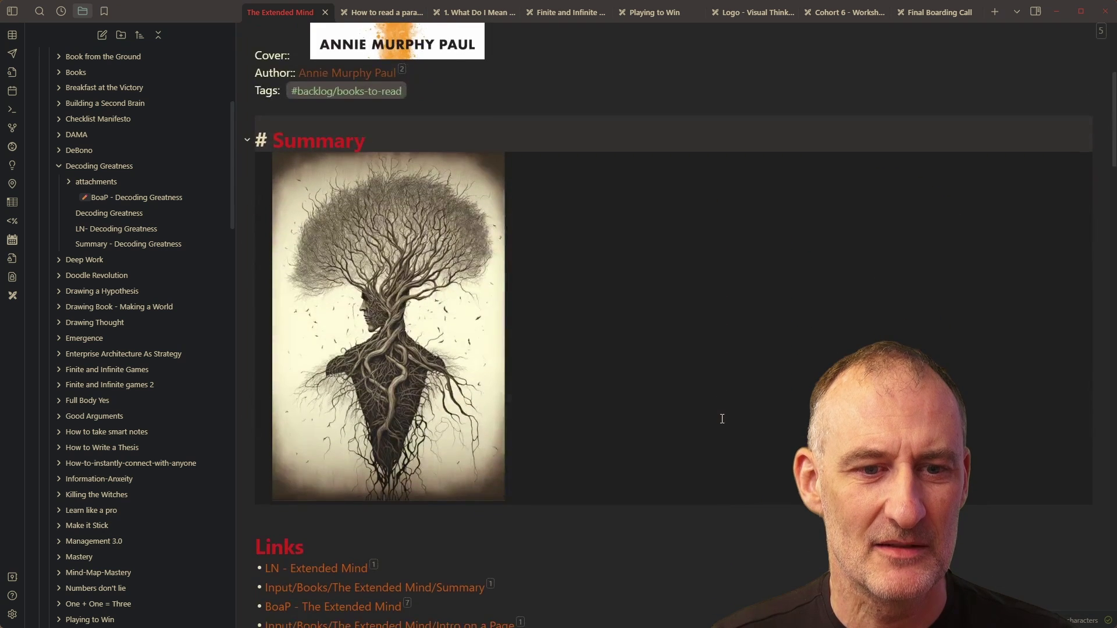
{"action": "scroll", "coordinate": [722, 419], "scroll_direction": "down", "scroll_amount": 1}
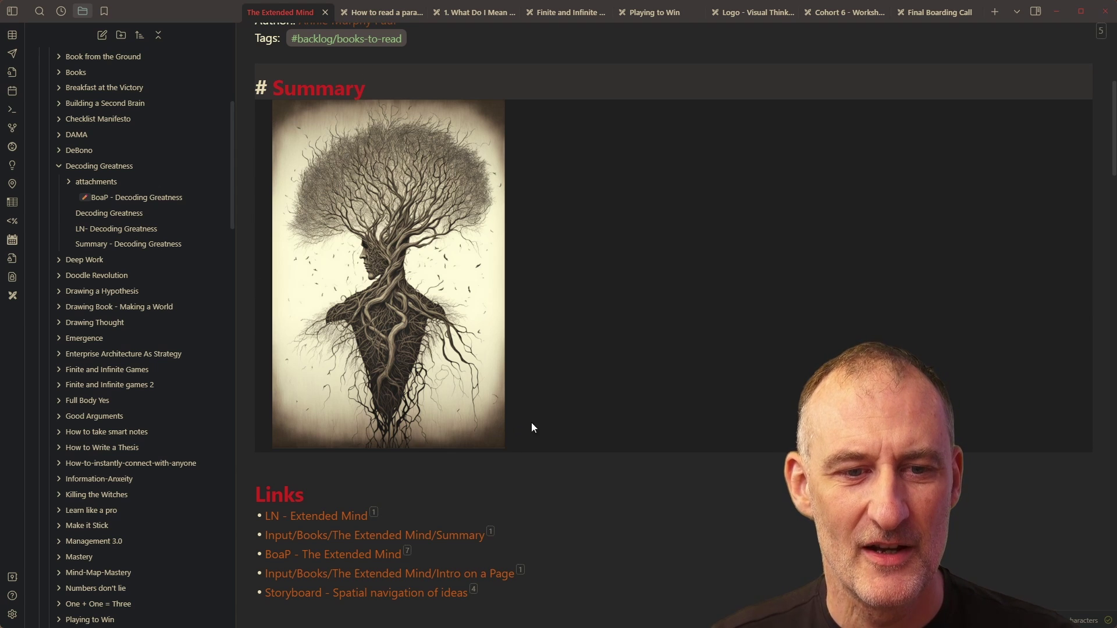
{"action": "scroll", "coordinate": [531, 429], "scroll_direction": "down", "scroll_amount": 4}
{"action": "mouse_move", "coordinate": [329, 287]}
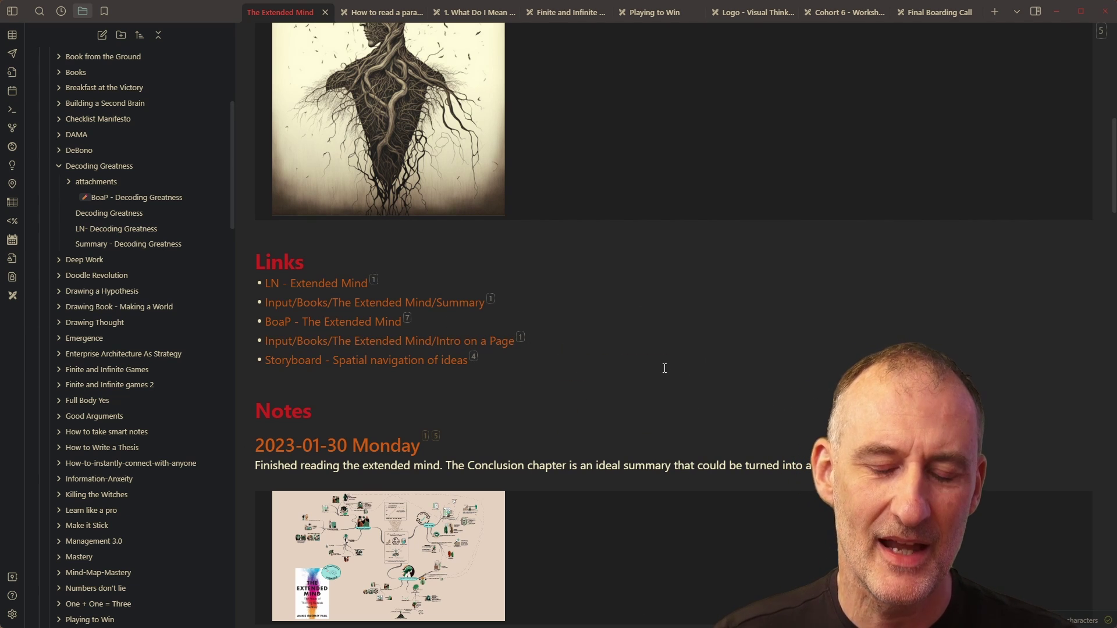
Read through the rest of the note, then switch to the '1. What Do I Mean By Rationality' concept map
{"action": "scroll", "coordinate": [668, 382], "scroll_direction": "down", "scroll_amount": 2}
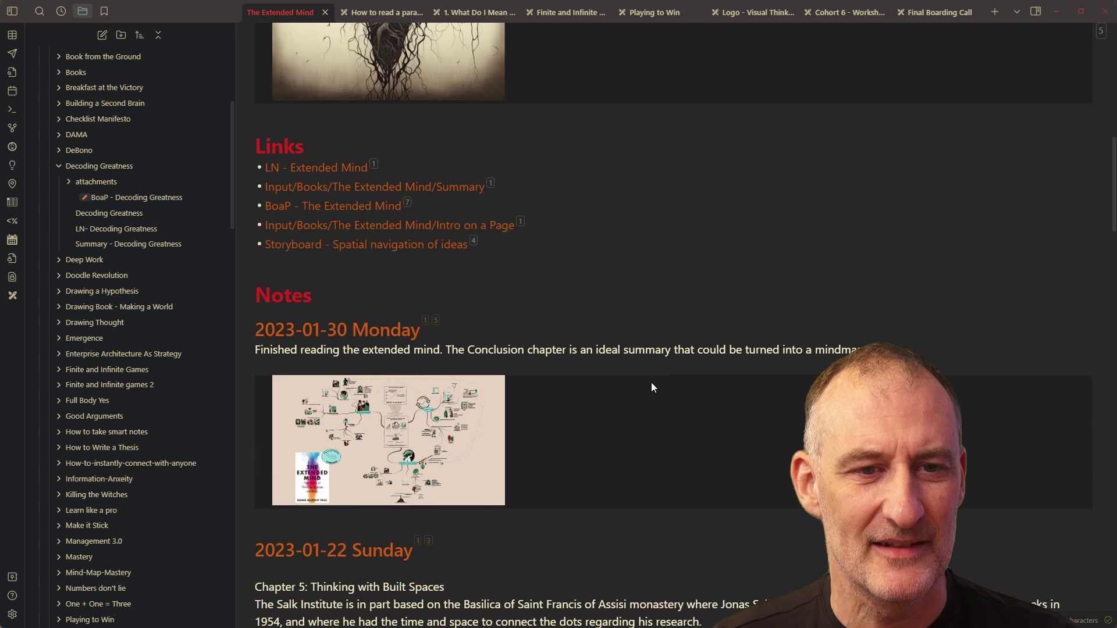
{"action": "scroll", "coordinate": [561, 385], "scroll_direction": "down", "scroll_amount": 2}
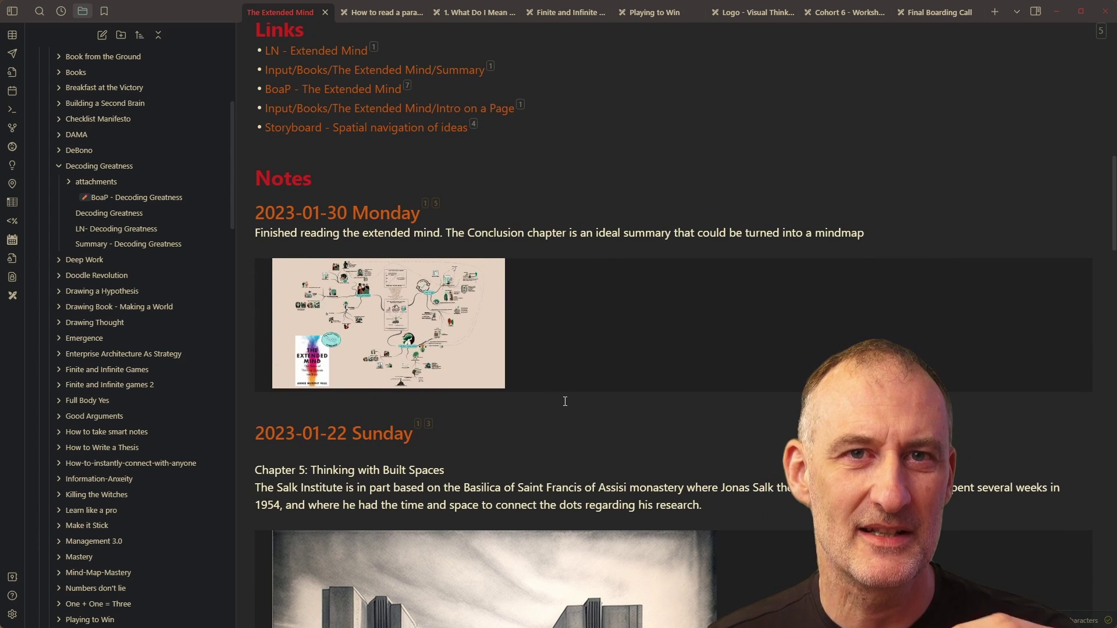
{"action": "scroll", "coordinate": [564, 401], "scroll_direction": "down", "scroll_amount": 2}
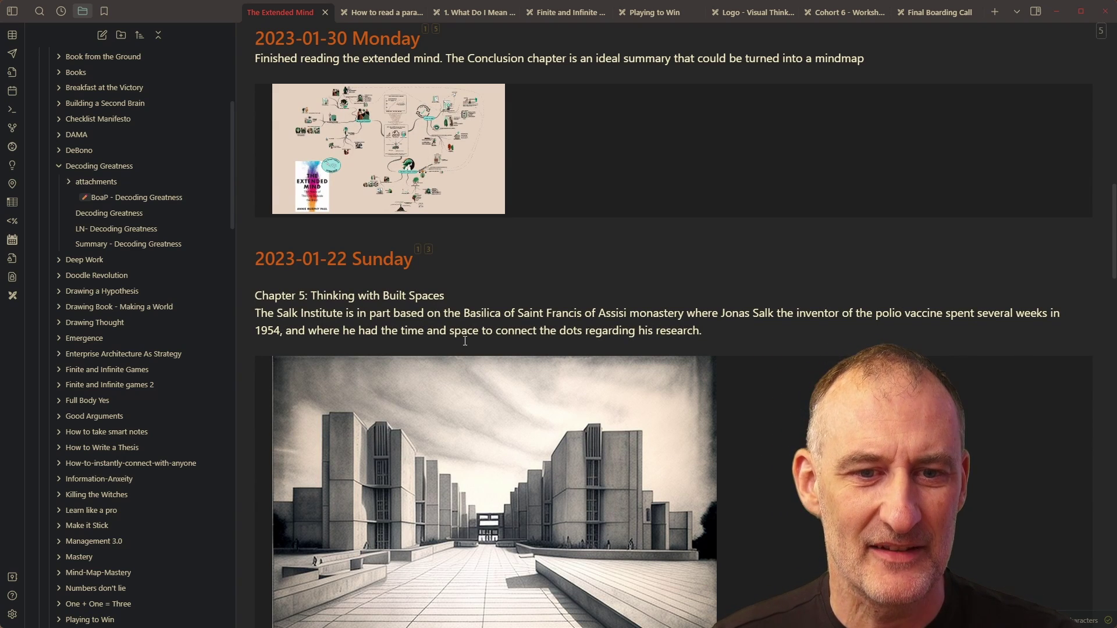
{"action": "scroll", "coordinate": [467, 345], "scroll_direction": "down", "scroll_amount": 8}
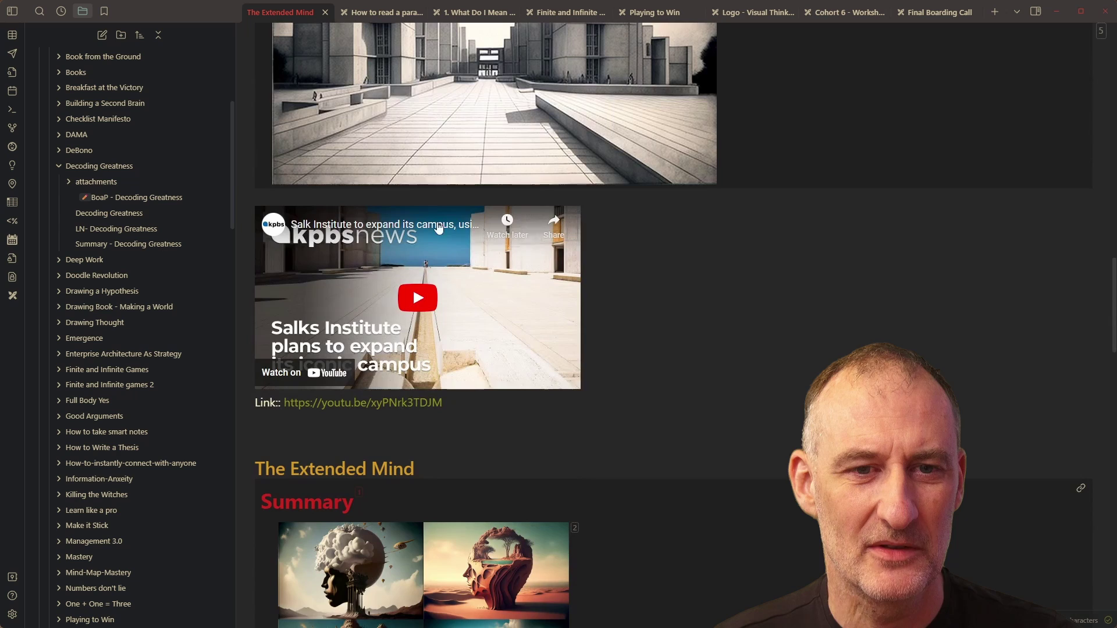
{"action": "scroll", "coordinate": [413, 288], "scroll_direction": "down", "scroll_amount": 4}
{"action": "scroll", "coordinate": [395, 291], "scroll_direction": "down", "scroll_amount": 7}
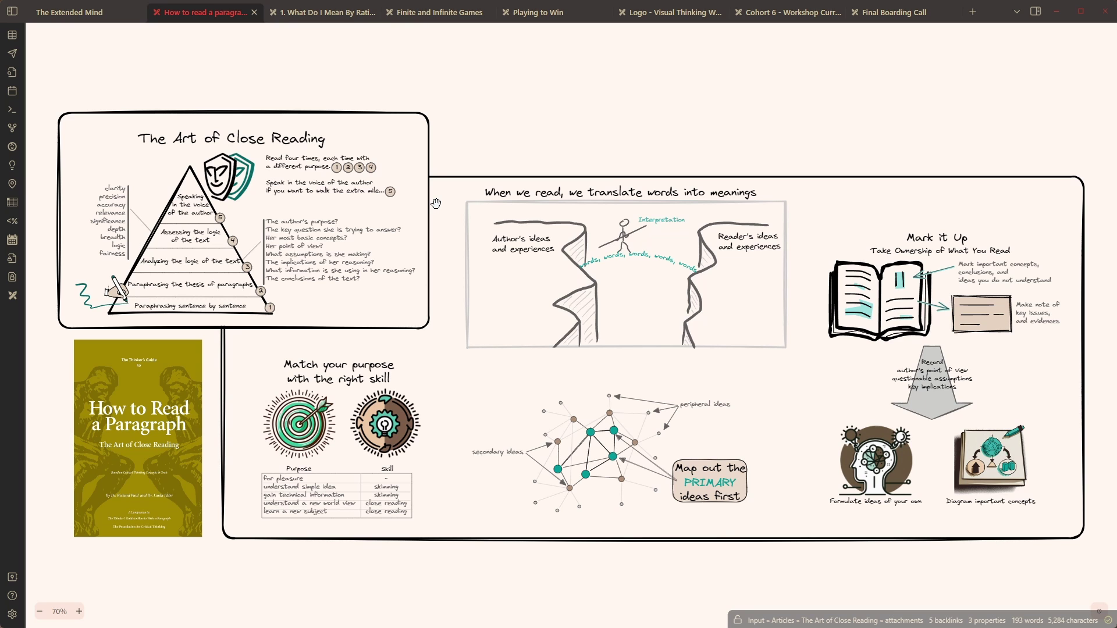
{"action": "scroll", "coordinate": [648, 484], "scroll_direction": "up", "scroll_amount": 3}
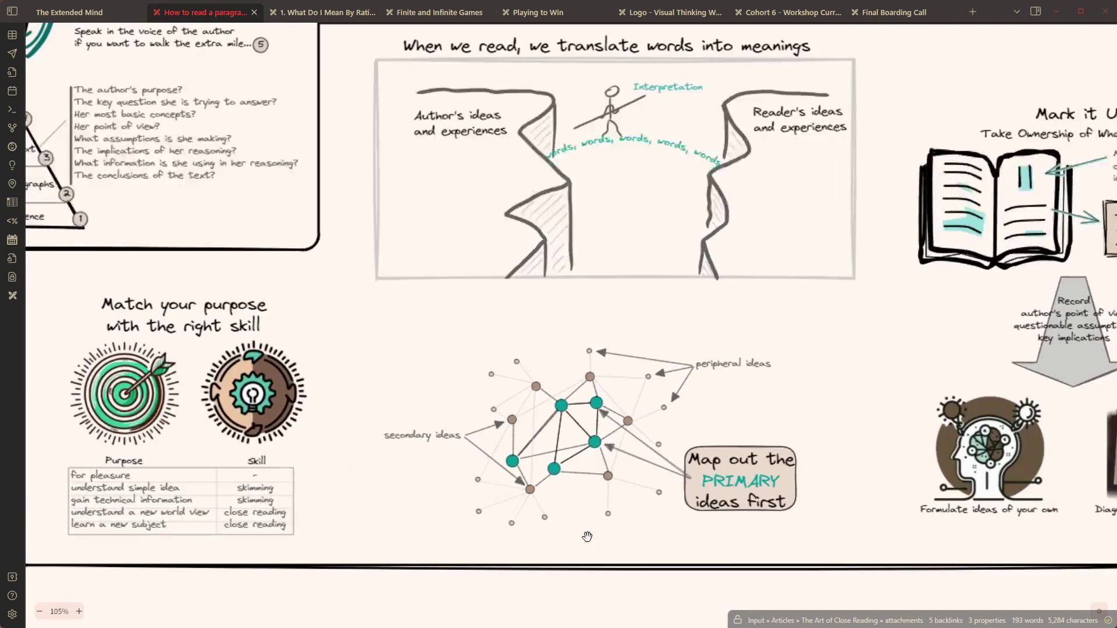
{"action": "scroll", "coordinate": [587, 536], "scroll_direction": "up", "scroll_amount": 5}
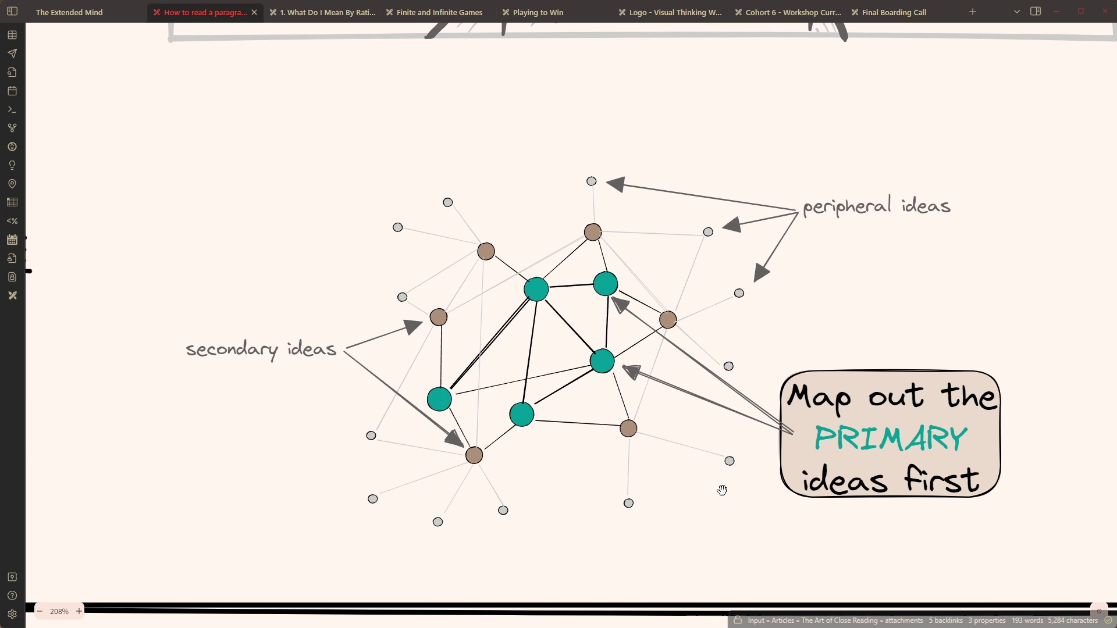
{"action": "left_click", "coordinate": [327, 15]}
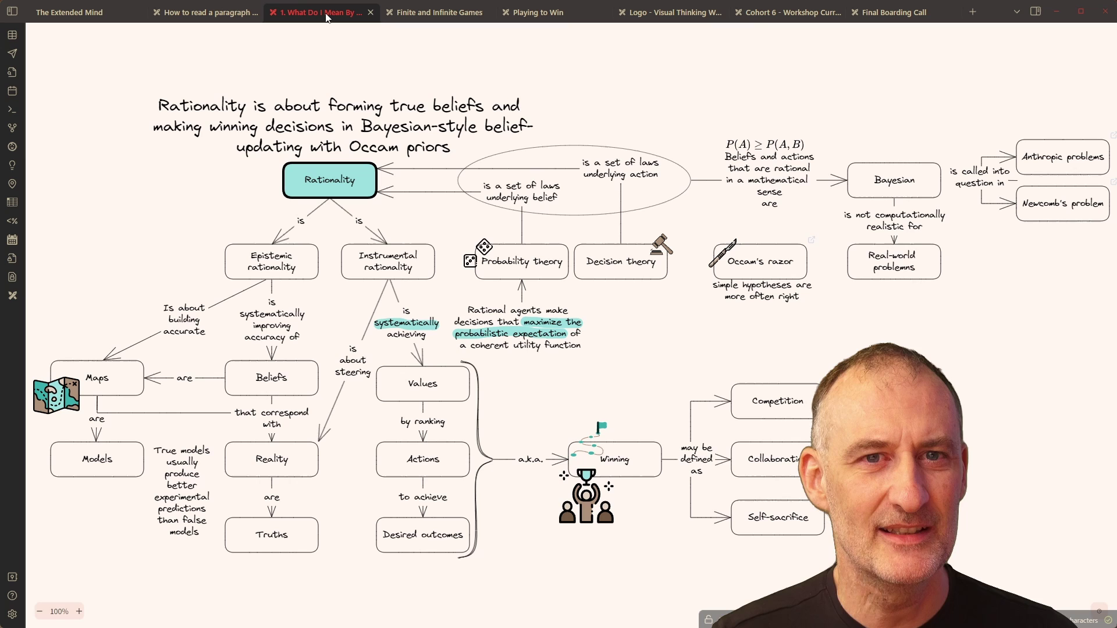
Switch to the Finite and Infinite Games board with its finite-versus-infinite game anatomies
{"action": "left_click", "coordinate": [419, 12]}
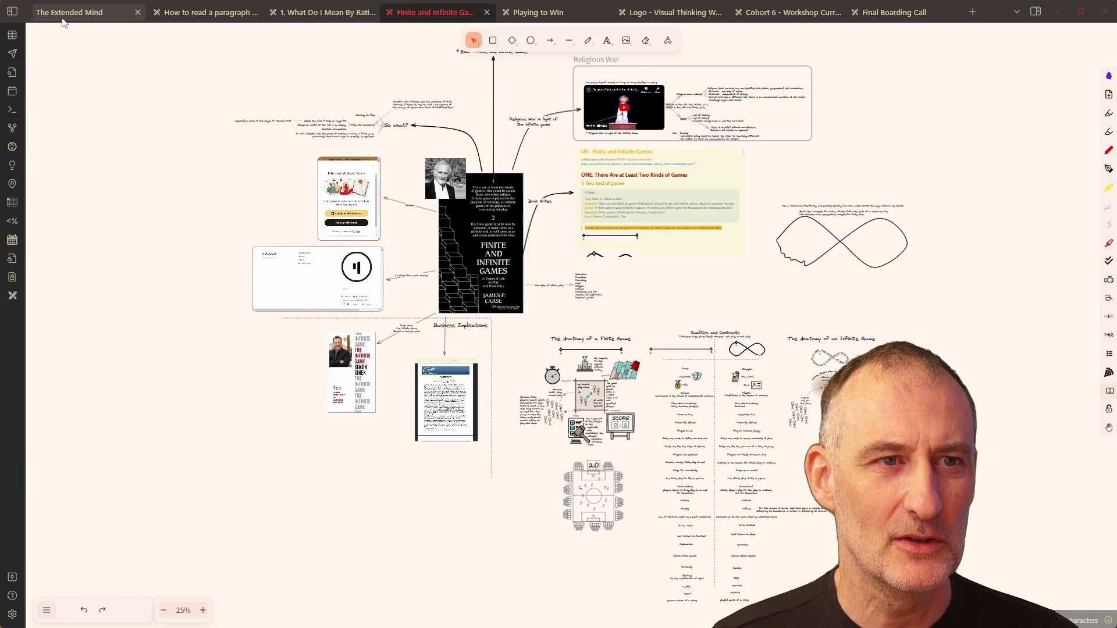
Glance back at The Extended Mind note
{"action": "left_click", "coordinate": [58, 14]}
{"action": "scroll", "coordinate": [278, 153], "scroll_direction": "up", "scroll_amount": 15}
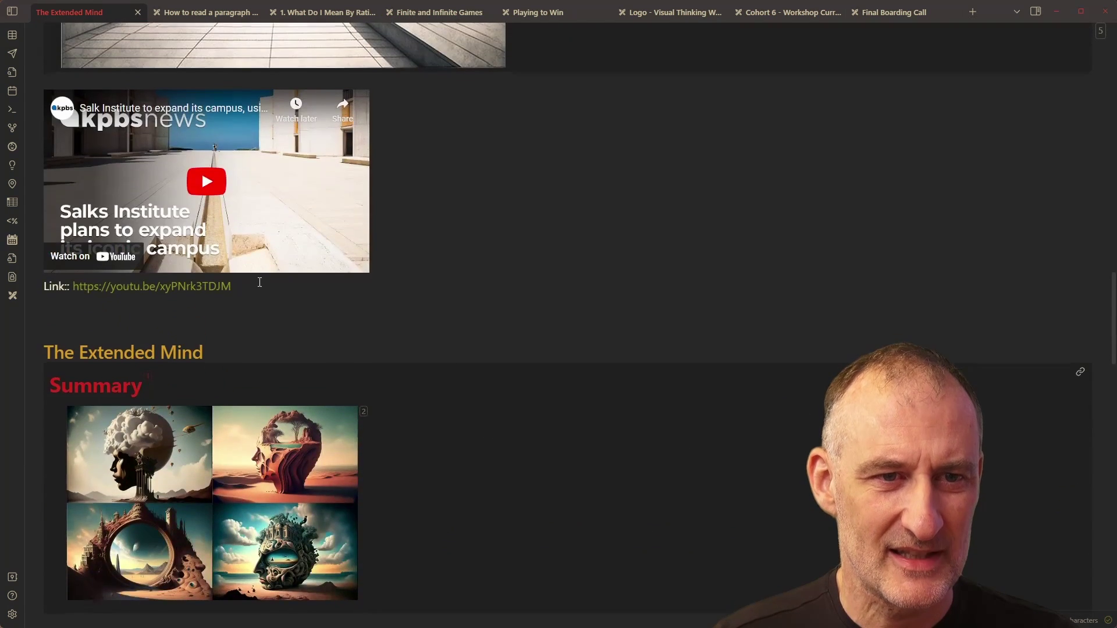
{"action": "scroll", "coordinate": [260, 297], "scroll_direction": "up", "scroll_amount": 15}
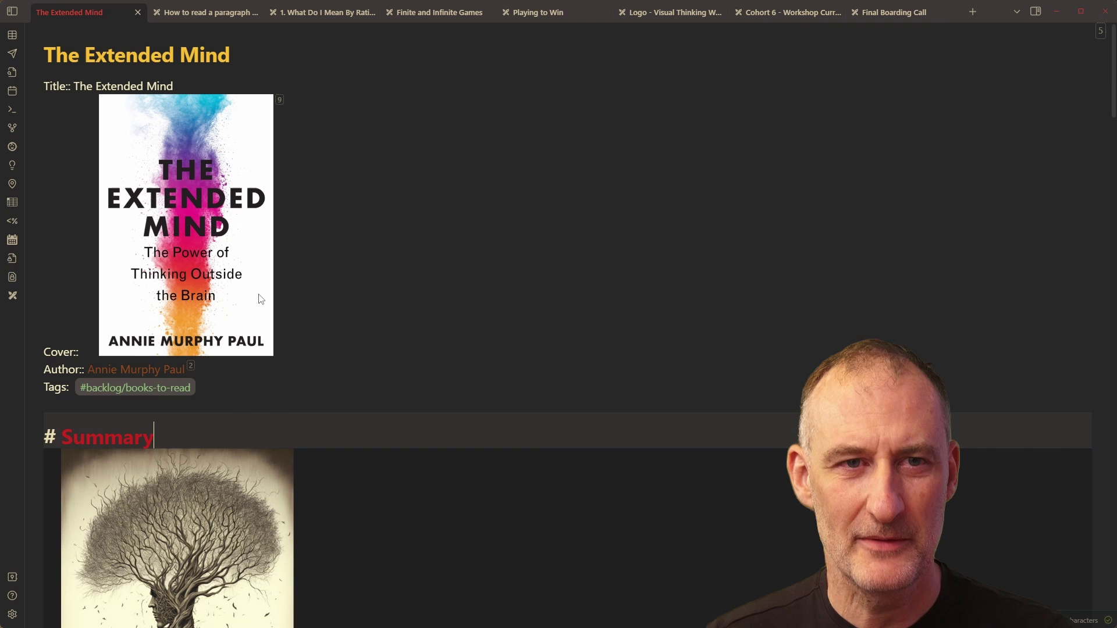
Return to the Finite and Infinite Games board and pan around the canvas
{"action": "left_click", "coordinate": [437, 16]}
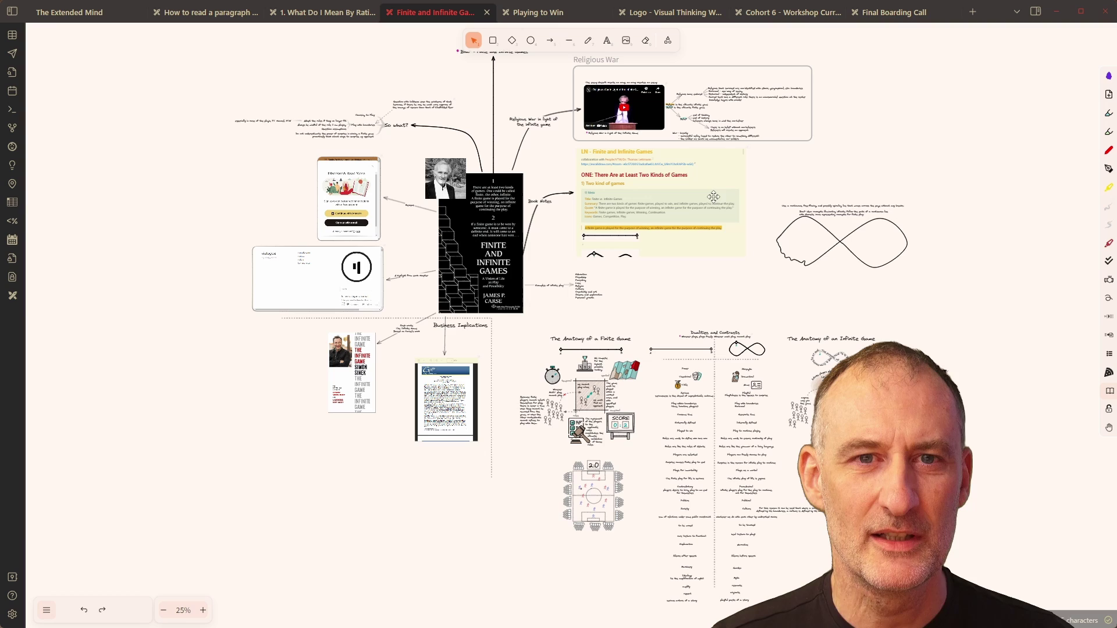
{"action": "scroll", "coordinate": [375, 401], "scroll_direction": "up", "scroll_amount": 5}
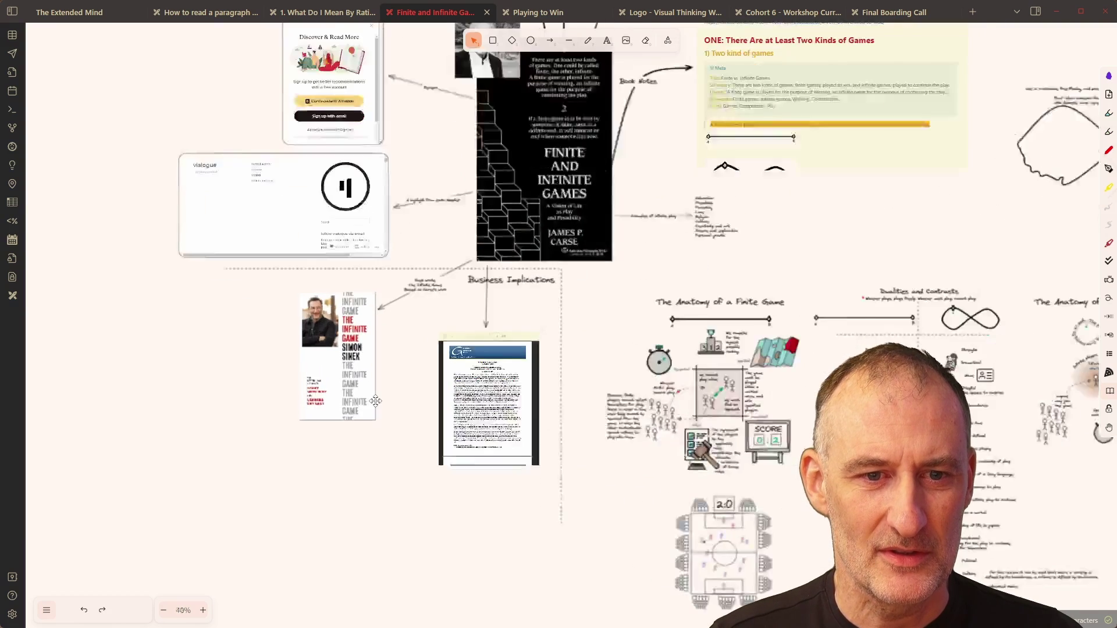
{"action": "scroll", "coordinate": [375, 401], "scroll_direction": "up", "scroll_amount": 2}
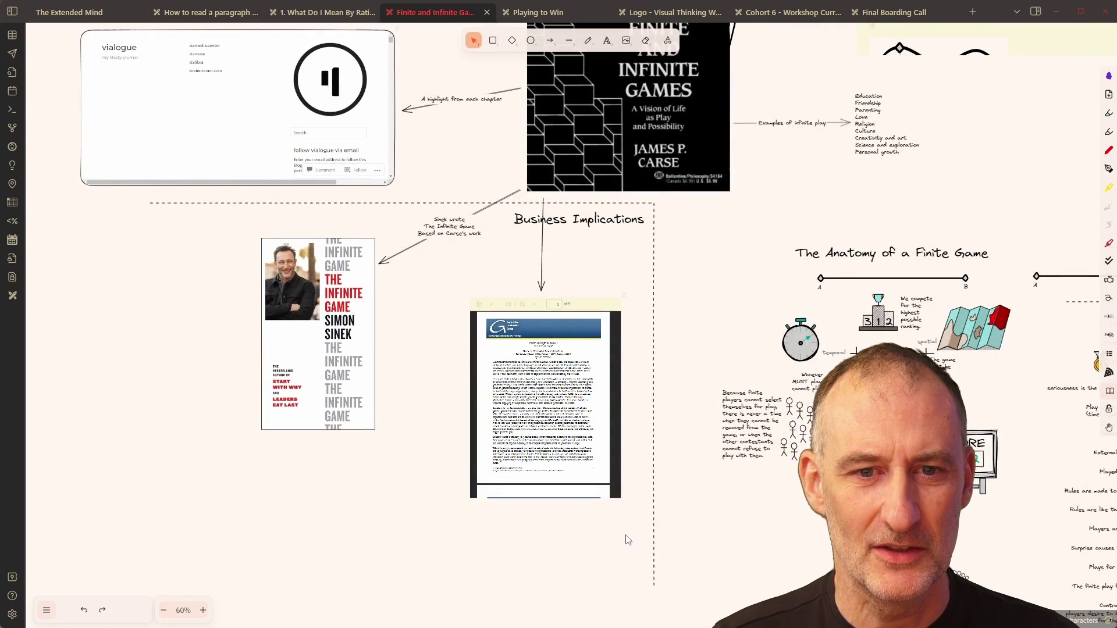
{"action": "scroll", "coordinate": [660, 198], "scroll_direction": "up", "scroll_amount": 5}
{"action": "scroll", "coordinate": [660, 197], "scroll_direction": "left", "scroll_amount": 3}
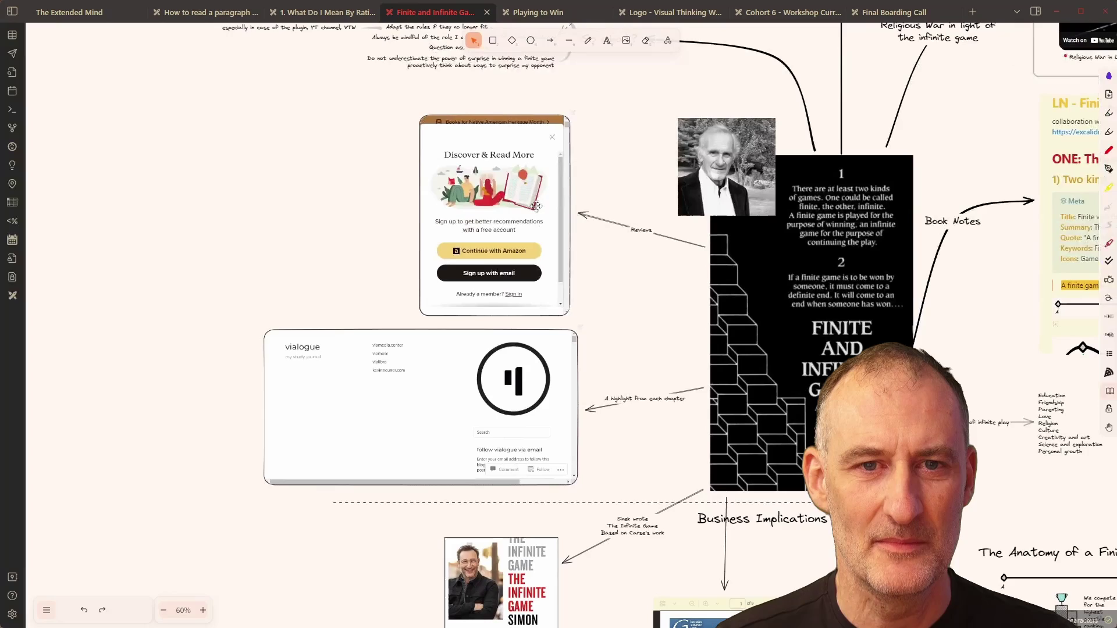
{"action": "scroll", "coordinate": [540, 473], "scroll_direction": "up", "scroll_amount": 3}
{"action": "scroll", "coordinate": [540, 473], "scroll_direction": "right", "scroll_amount": 3}
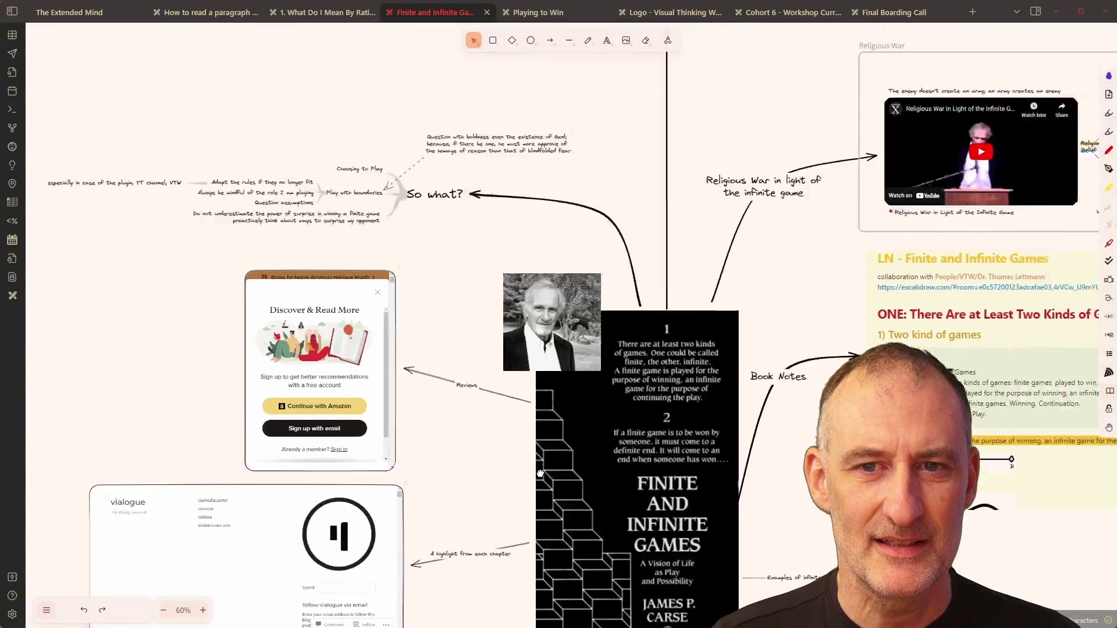
{"action": "scroll", "coordinate": [540, 473], "scroll_direction": "up", "scroll_amount": 2}
{"action": "scroll", "coordinate": [539, 473], "scroll_direction": "right", "scroll_amount": 8}
{"action": "scroll", "coordinate": [135, 381], "scroll_direction": "down", "scroll_amount": 3}
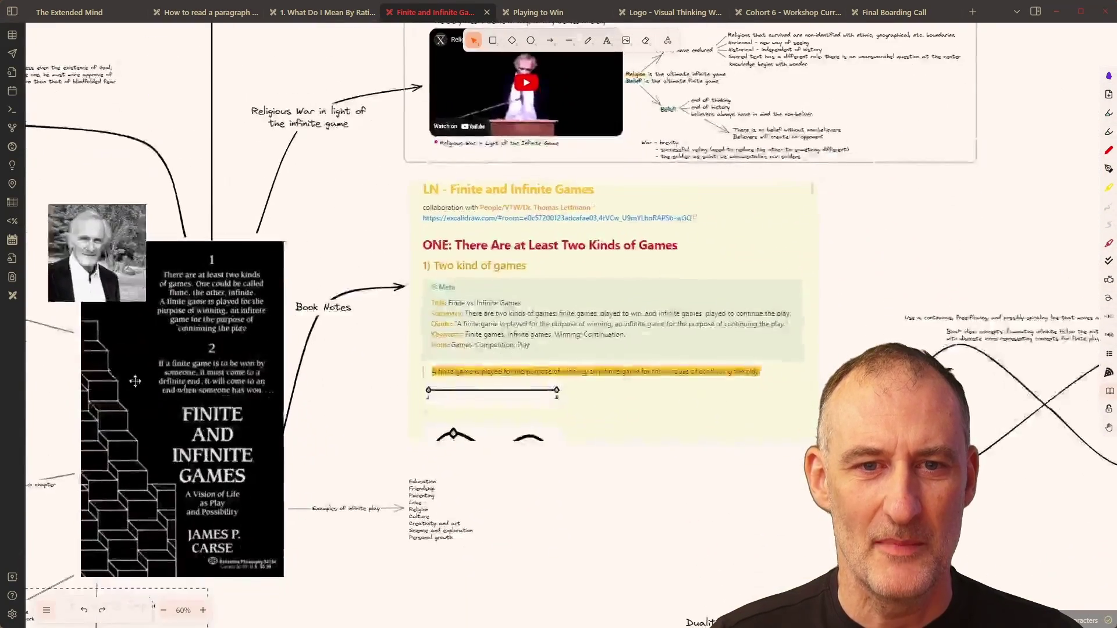
{"action": "scroll", "coordinate": [135, 381], "scroll_direction": "up", "scroll_amount": 1}
Select the embedded LN - Finite and Infinite Games note and scroll down through its sections
{"action": "left_click", "coordinate": [592, 338]}
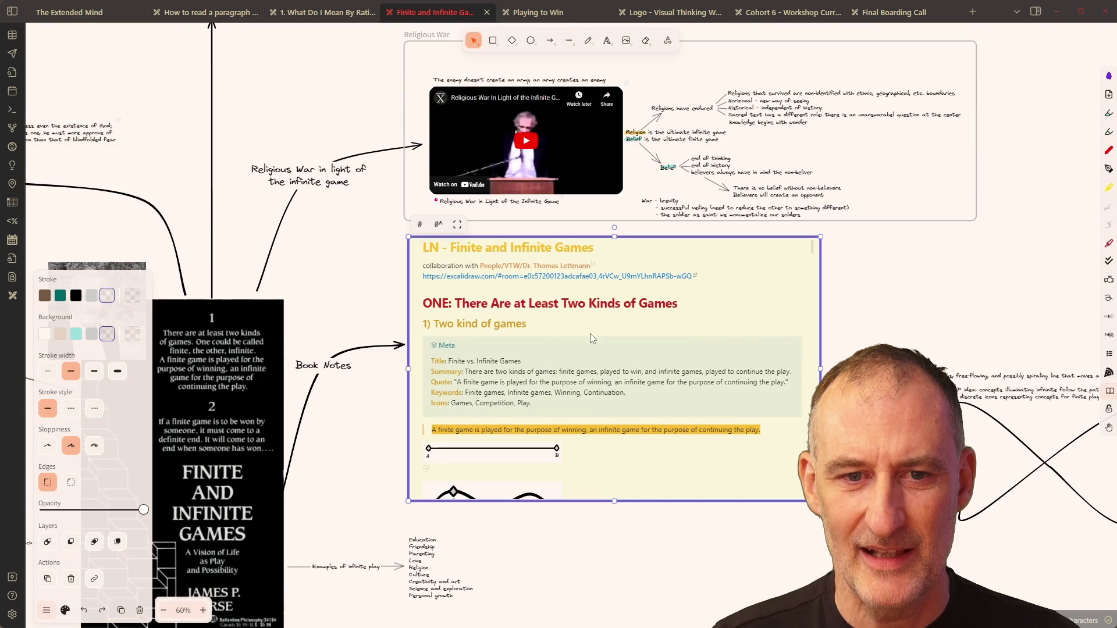
{"action": "scroll", "coordinate": [592, 337], "scroll_direction": "down", "scroll_amount": 10}
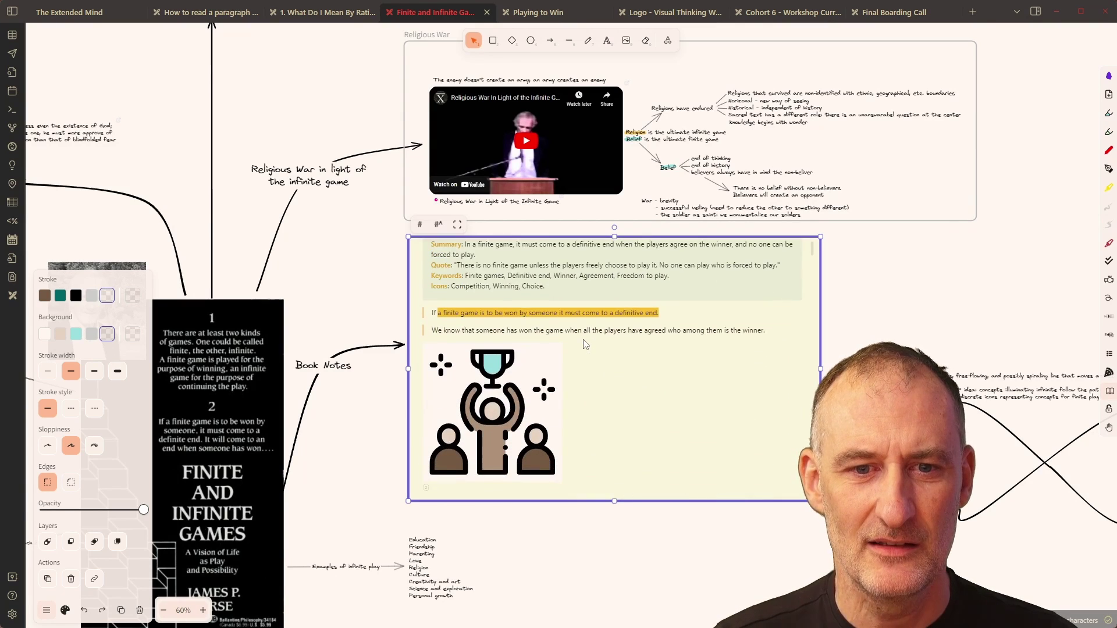
{"action": "scroll", "coordinate": [584, 345], "scroll_direction": "down", "scroll_amount": 10}
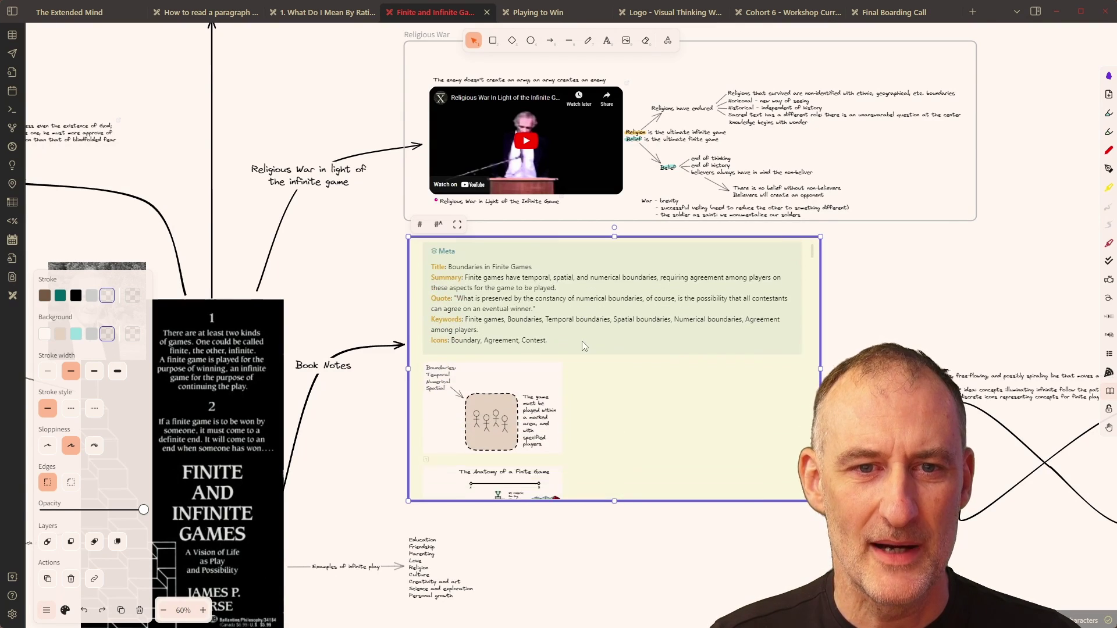
{"action": "scroll", "coordinate": [581, 341], "scroll_direction": "down", "scroll_amount": 10}
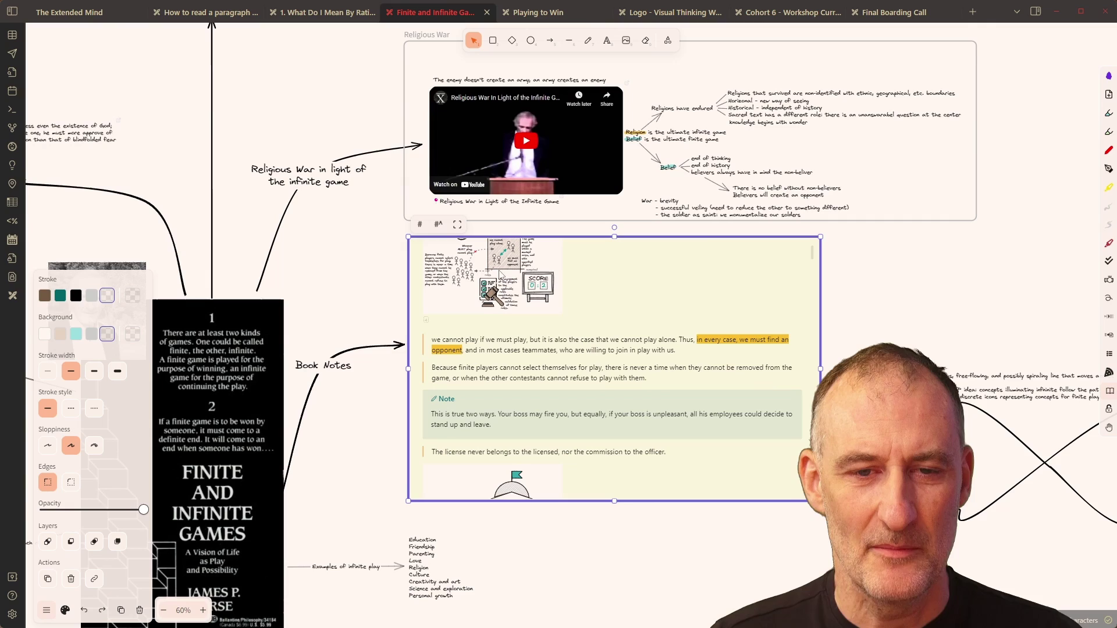
Deselect the notes embed, zoom over Dualities and Contrasts, then switch to the Playing to Win board
{"action": "left_click", "coordinate": [631, 536]}
{"action": "scroll", "coordinate": [688, 533], "scroll_direction": "down", "scroll_amount": 5}
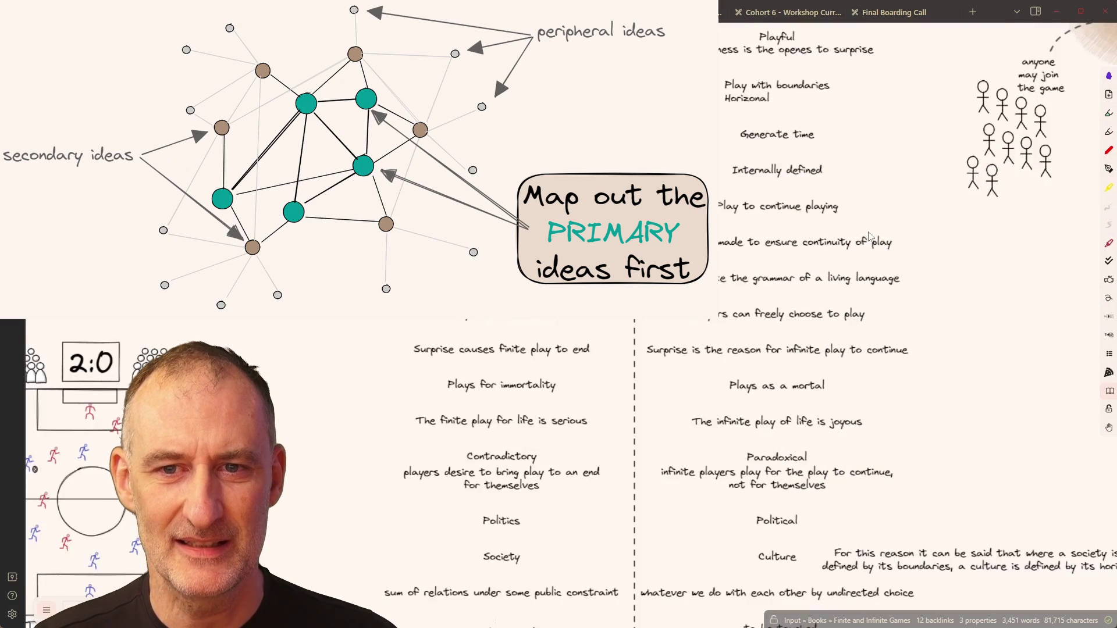
{"action": "scroll", "coordinate": [869, 237], "scroll_direction": "up", "scroll_amount": 7}
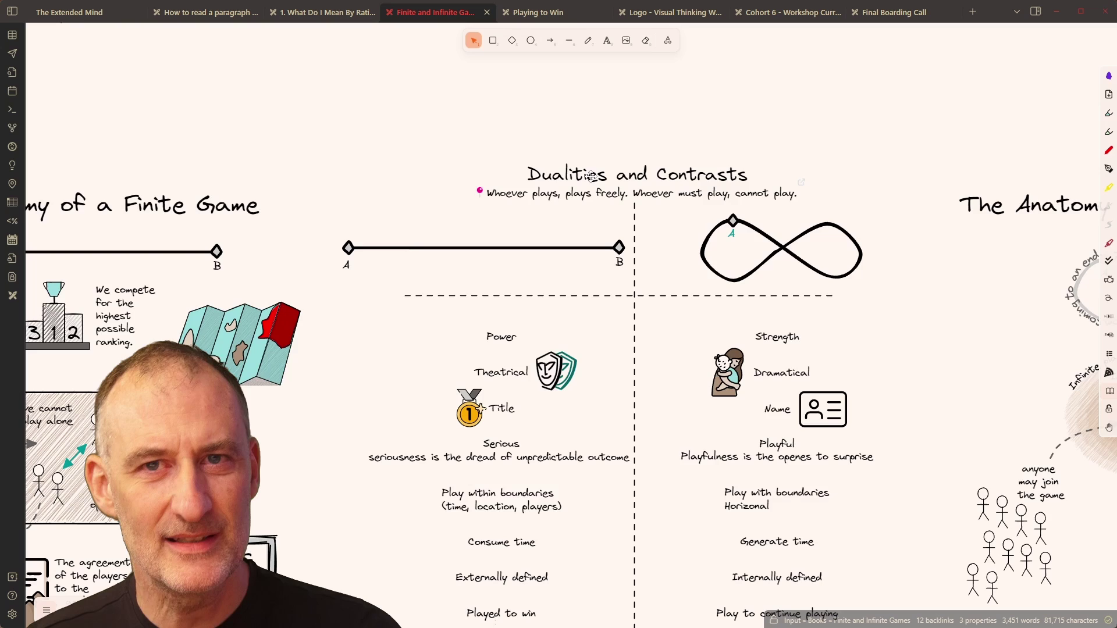
{"action": "left_click", "coordinate": [549, 17]}
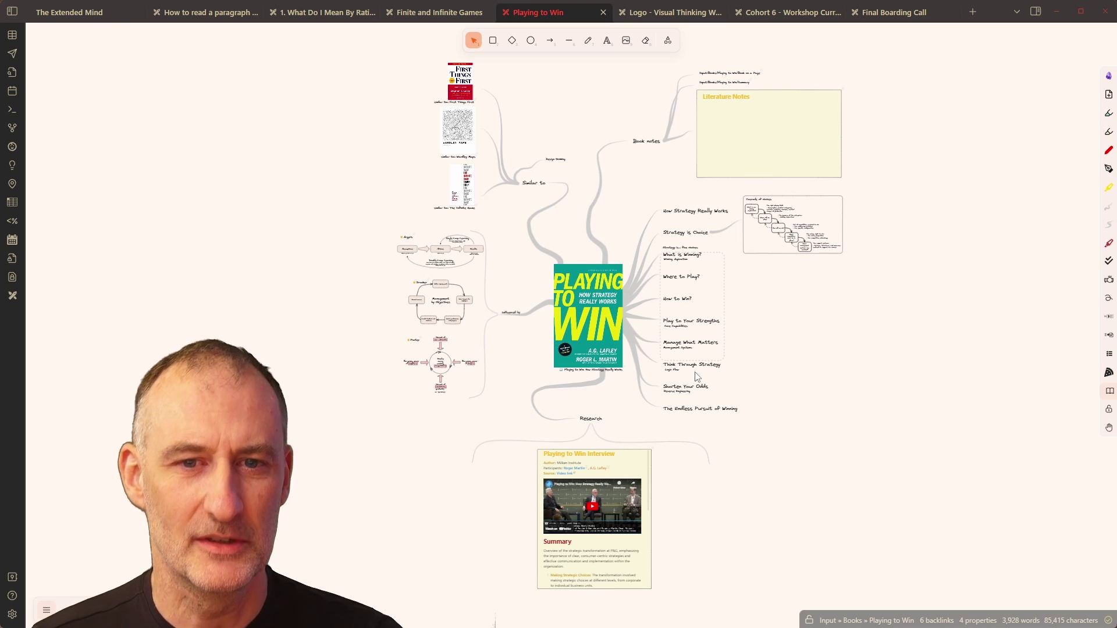
Zoom in on the Playing to Win cover, pan to Influenced by, and select Porter's five-forces diagram
{"action": "scroll", "coordinate": [697, 376], "scroll_direction": "up", "scroll_amount": 10}
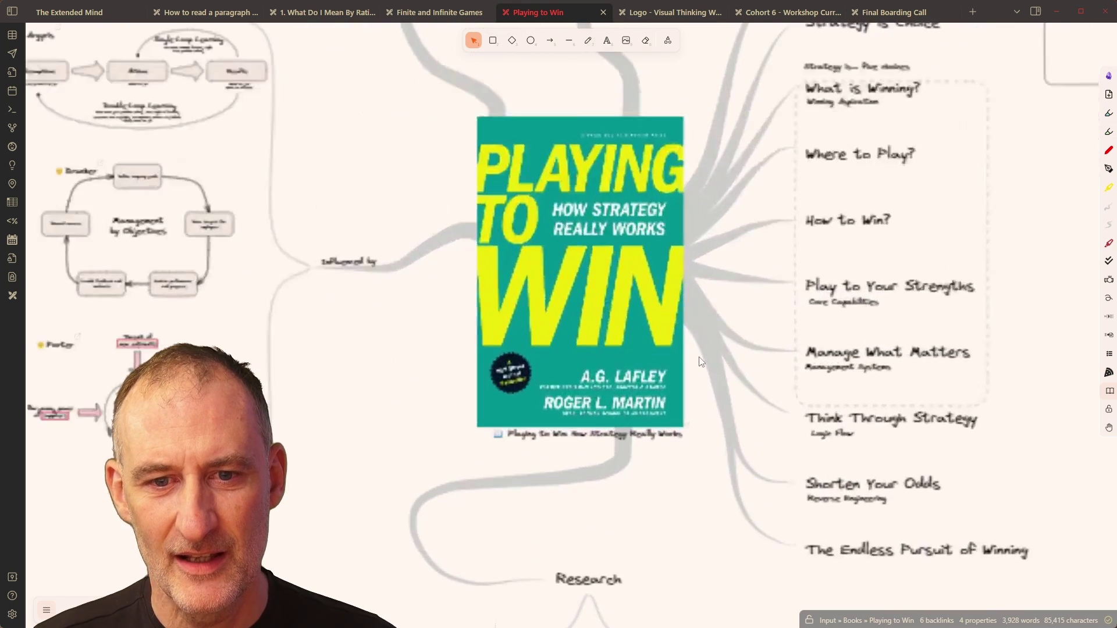
{"action": "scroll", "coordinate": [700, 361], "scroll_direction": "up", "scroll_amount": 1}
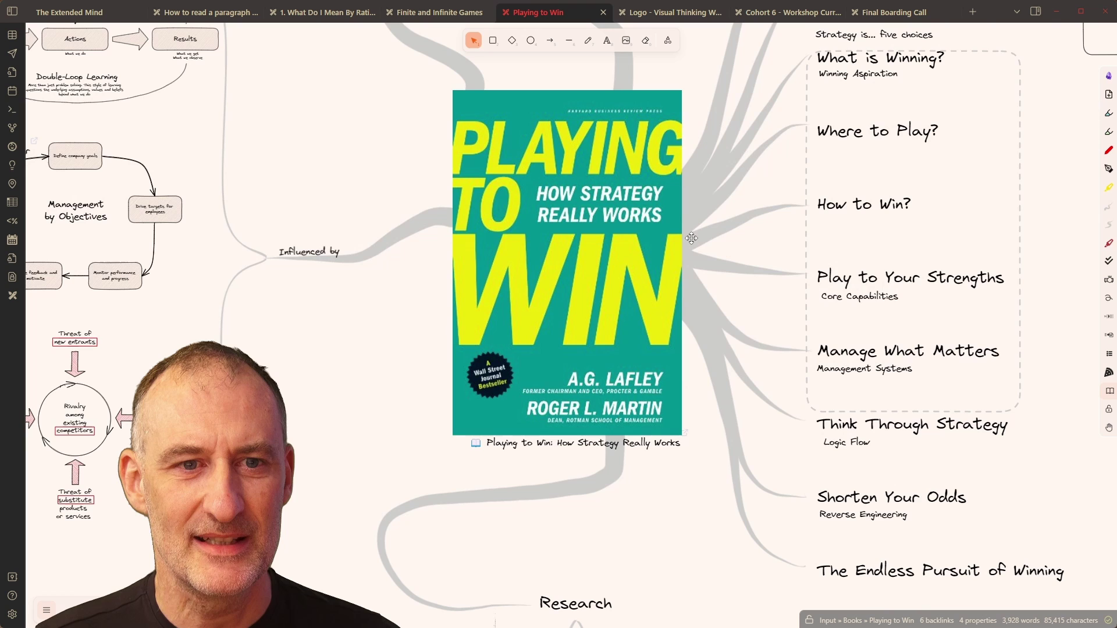
{"action": "left_click_drag", "start_coordinate": [287, 159], "coordinate": [658, 212]}
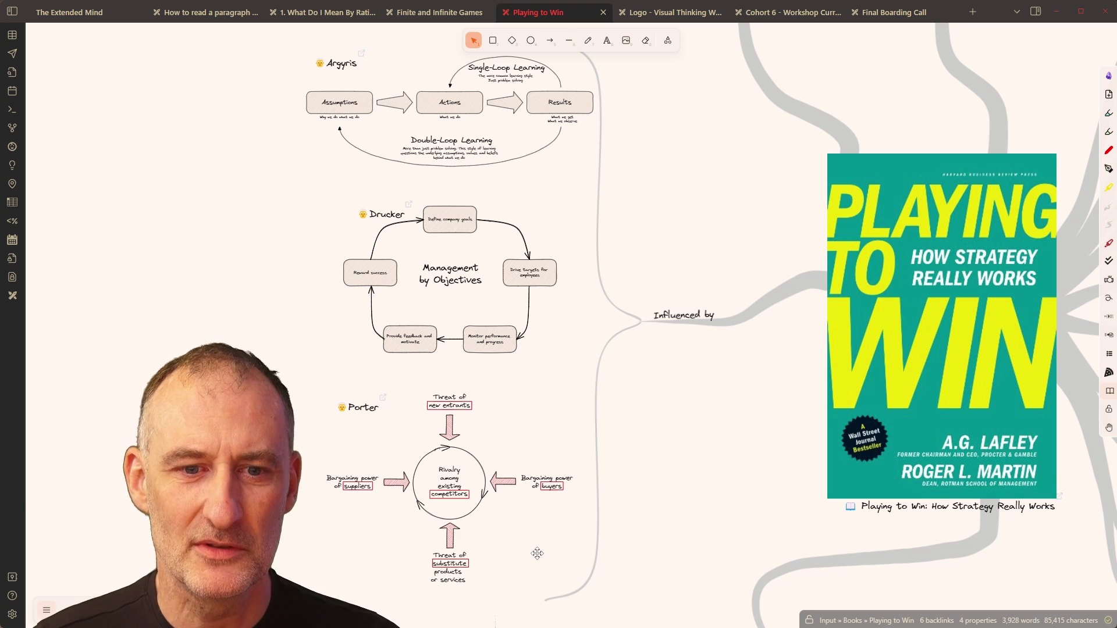
{"action": "left_click", "coordinate": [474, 463]}
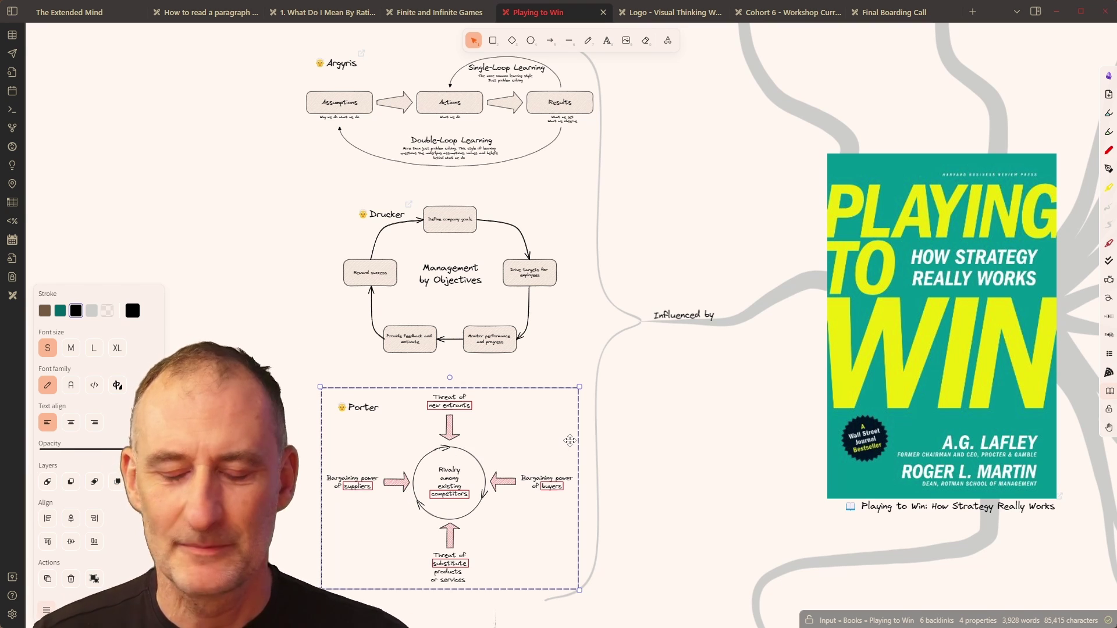
Scroll and zoom across the five strategy choices list and the Cascade of choices diagram
{"action": "scroll", "coordinate": [1013, 561], "scroll_direction": "right", "scroll_amount": 10}
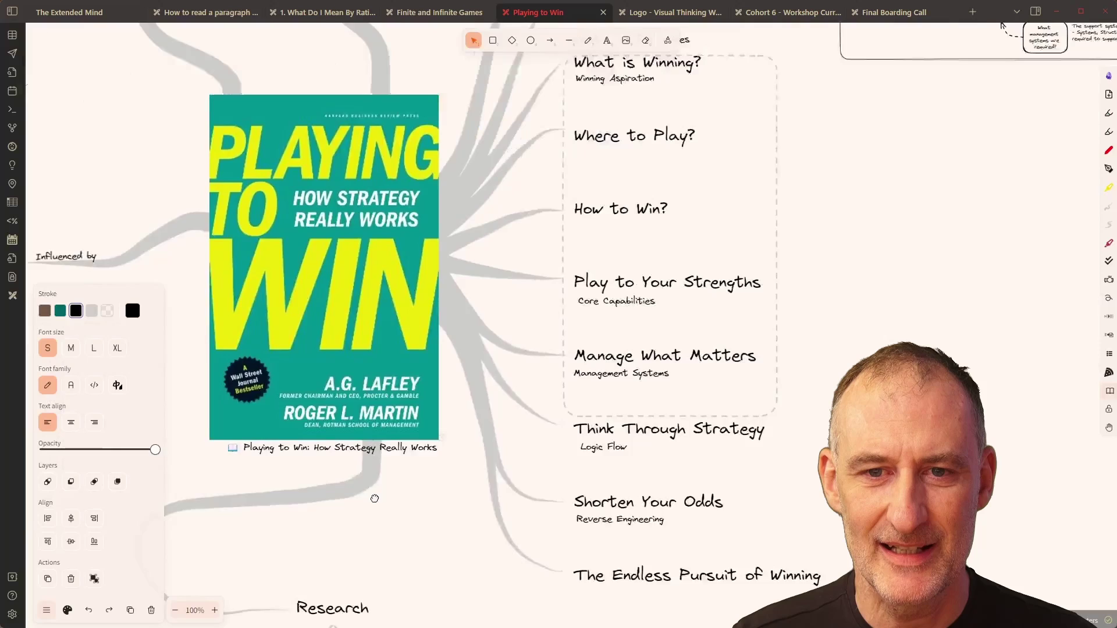
{"action": "scroll", "coordinate": [716, 405], "scroll_direction": "left", "scroll_amount": 3}
{"action": "scroll", "coordinate": [759, 407], "scroll_direction": "down", "scroll_amount": 2}
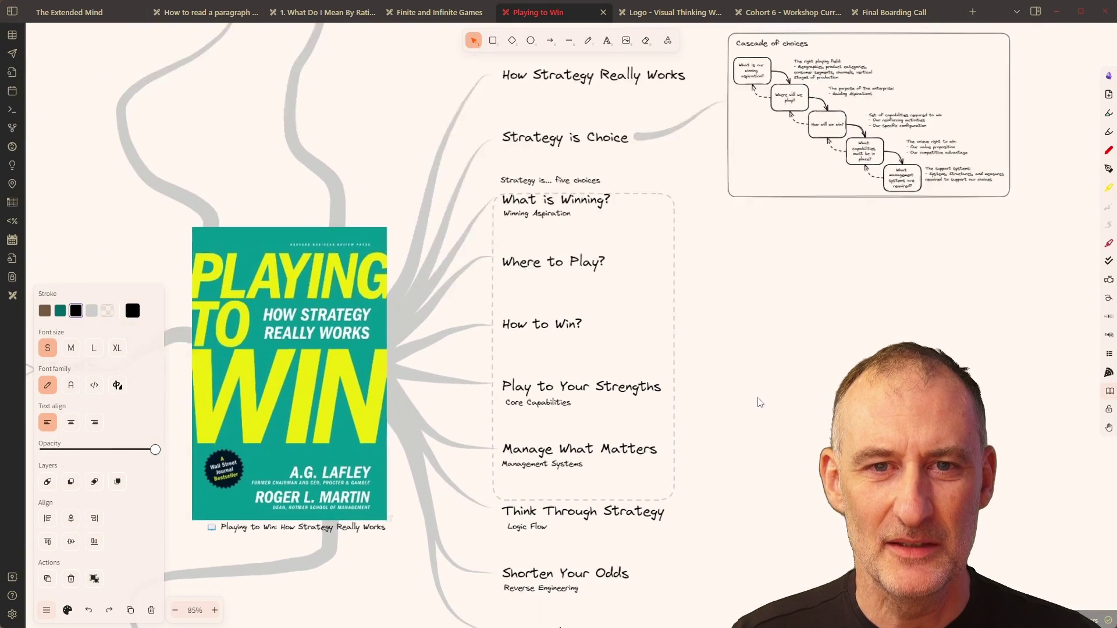
{"action": "scroll", "coordinate": [796, 413], "scroll_direction": "down", "scroll_amount": 2}
{"action": "scroll", "coordinate": [796, 413], "scroll_direction": "down", "scroll_amount": 1}
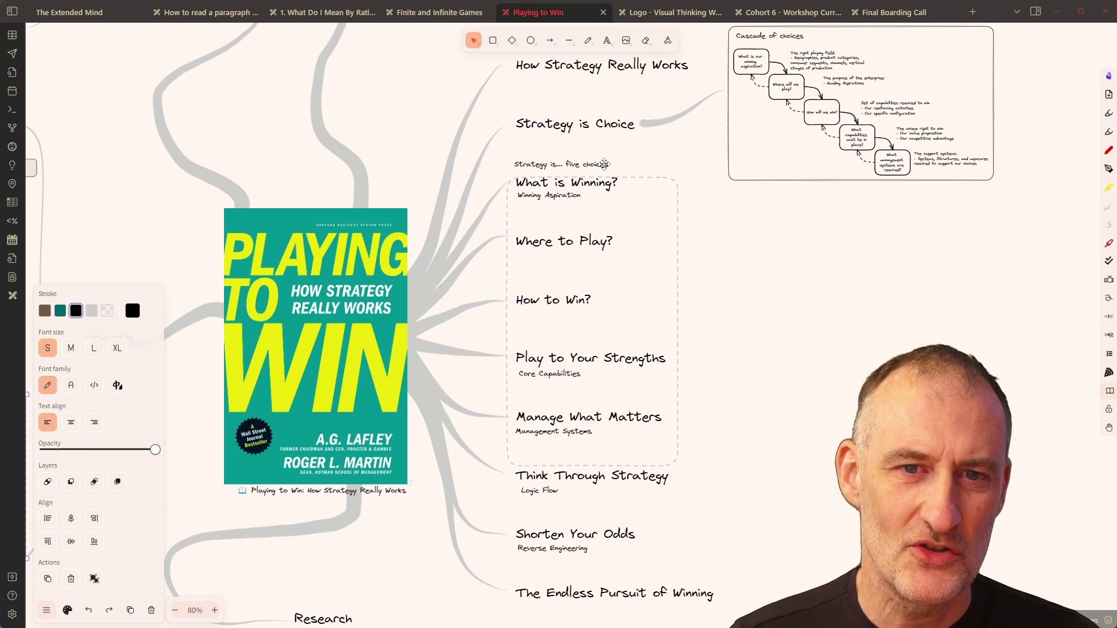
{"action": "scroll", "coordinate": [595, 243], "scroll_direction": "up", "scroll_amount": 2}
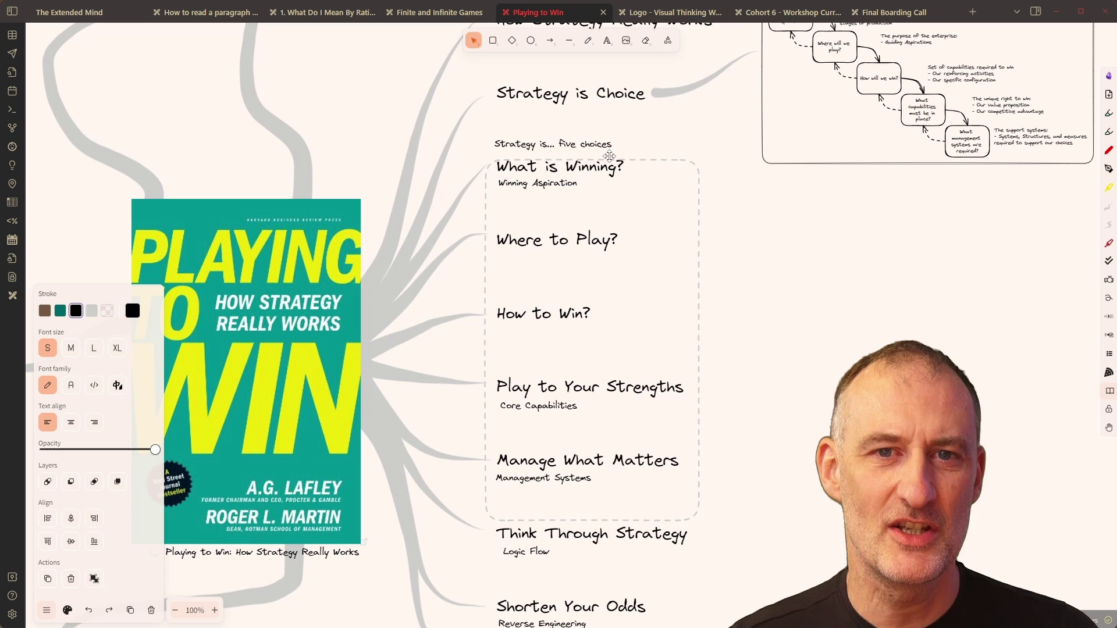
{"action": "scroll", "coordinate": [610, 156], "scroll_direction": "up", "scroll_amount": 2}
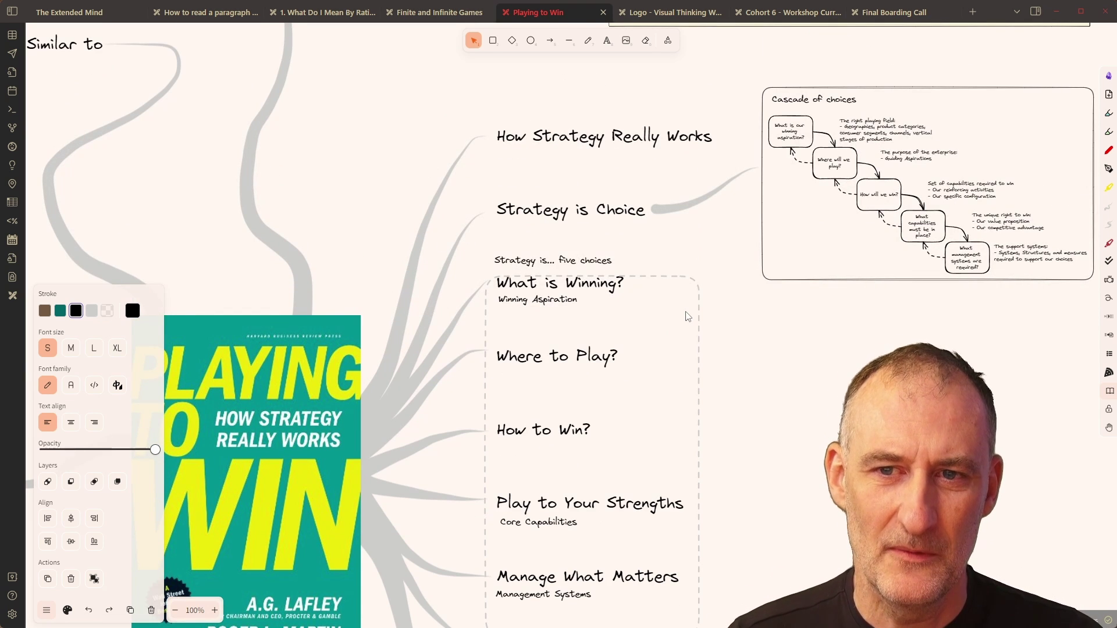
{"action": "scroll", "coordinate": [716, 344], "scroll_direction": "down", "scroll_amount": 5}
{"action": "scroll", "coordinate": [747, 368], "scroll_direction": "up", "scroll_amount": 1}
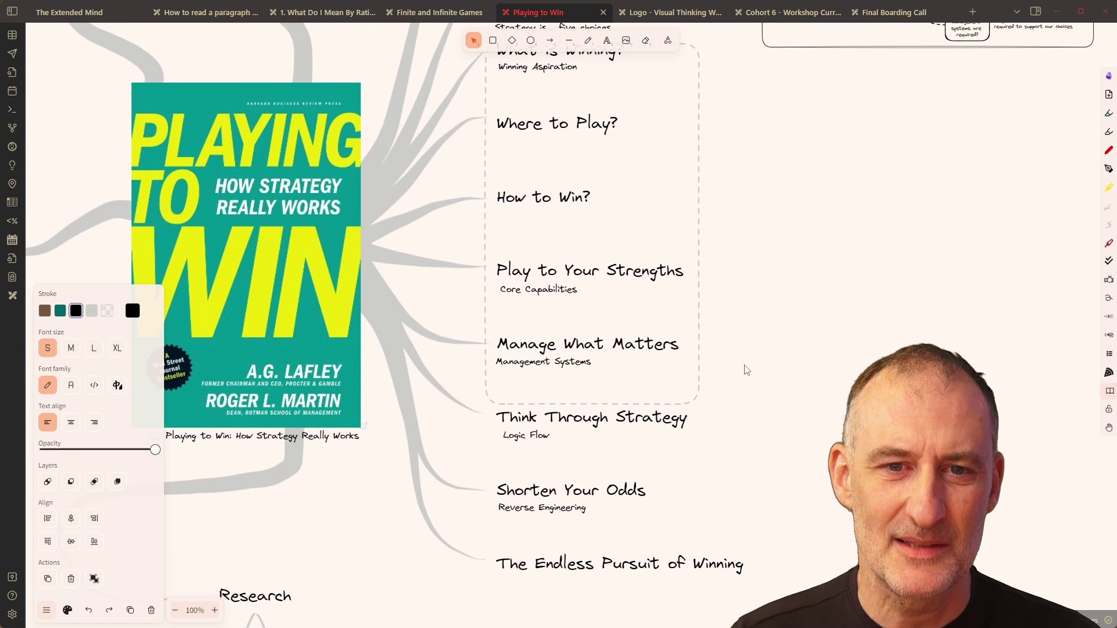
{"action": "scroll", "coordinate": [746, 370], "scroll_direction": "up", "scroll_amount": 2}
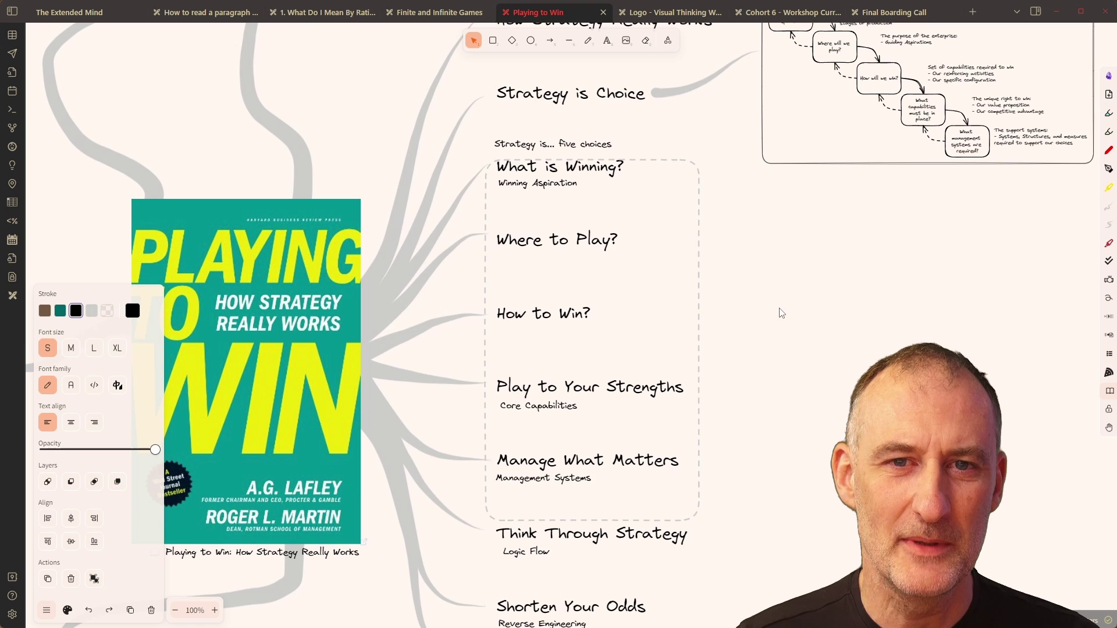
{"action": "scroll", "coordinate": [863, 305], "scroll_direction": "up", "scroll_amount": 3}
{"action": "scroll", "coordinate": [862, 306], "scroll_direction": "right", "scroll_amount": 2}
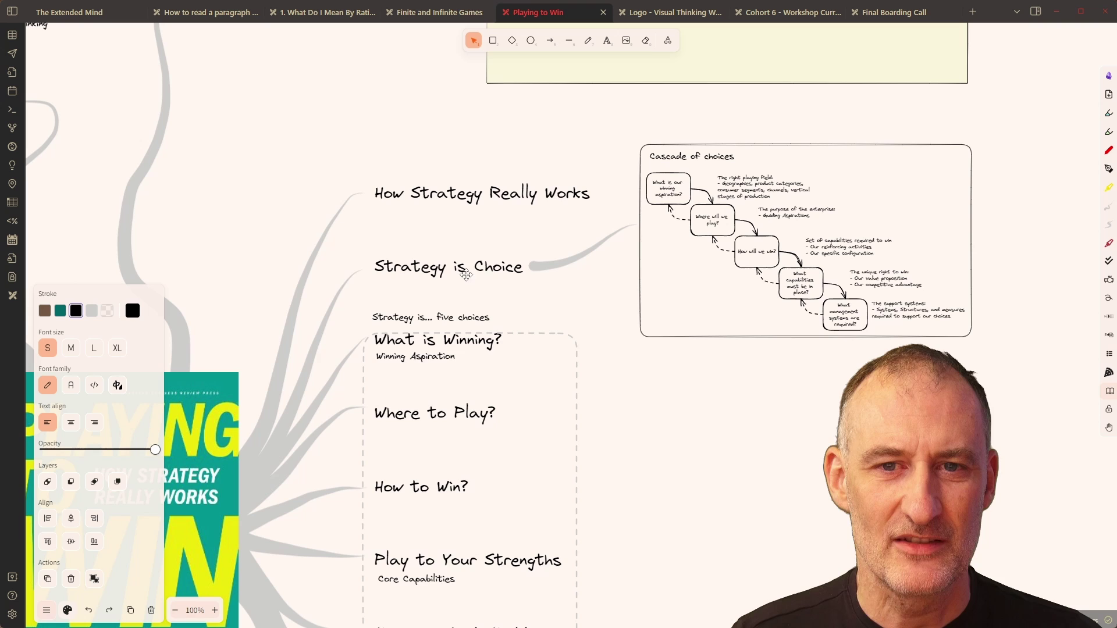
{"action": "scroll", "coordinate": [904, 203], "scroll_direction": "up", "scroll_amount": 5}
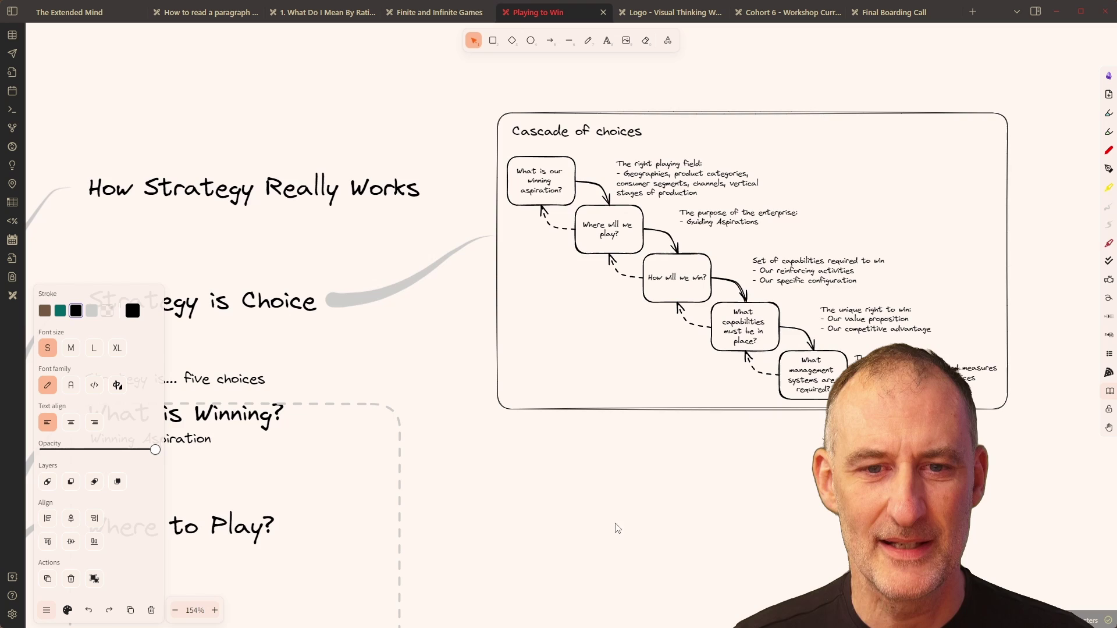
{"action": "scroll", "coordinate": [613, 526], "scroll_direction": "down", "scroll_amount": 5}
Reposition the Cascade diagram, then pan down to the Research branch's Playing to Win Interview card
{"action": "left_click_drag", "start_coordinate": [561, 551], "coordinate": [704, 328]}
{"action": "scroll", "coordinate": [704, 328], "scroll_direction": "up", "scroll_amount": 2}
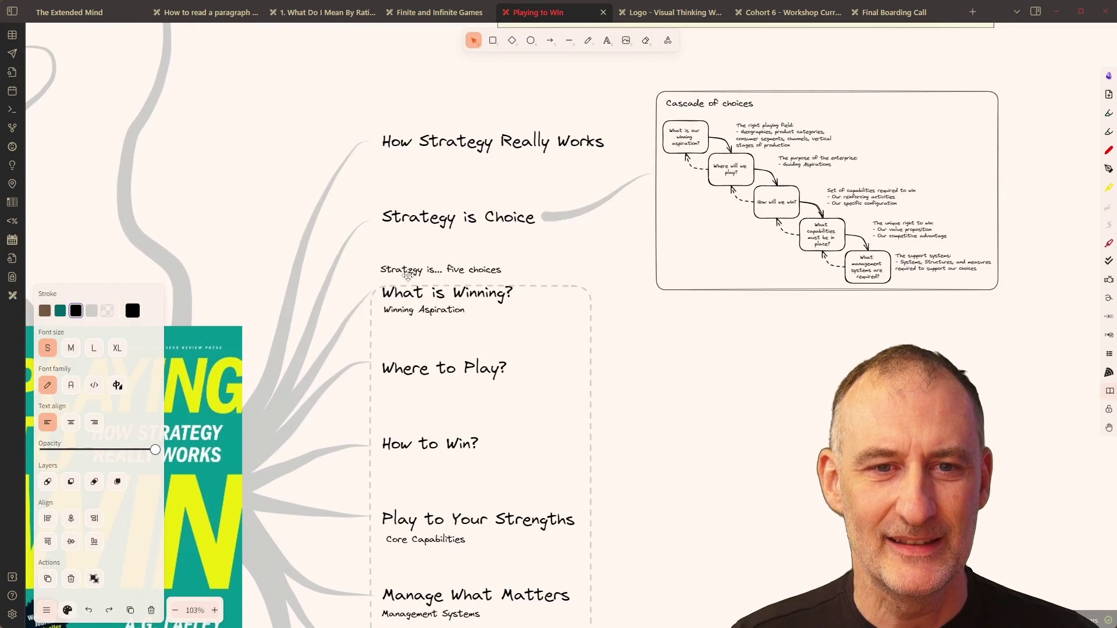
{"action": "left_click_drag", "start_coordinate": [723, 486], "coordinate": [716, 395]}
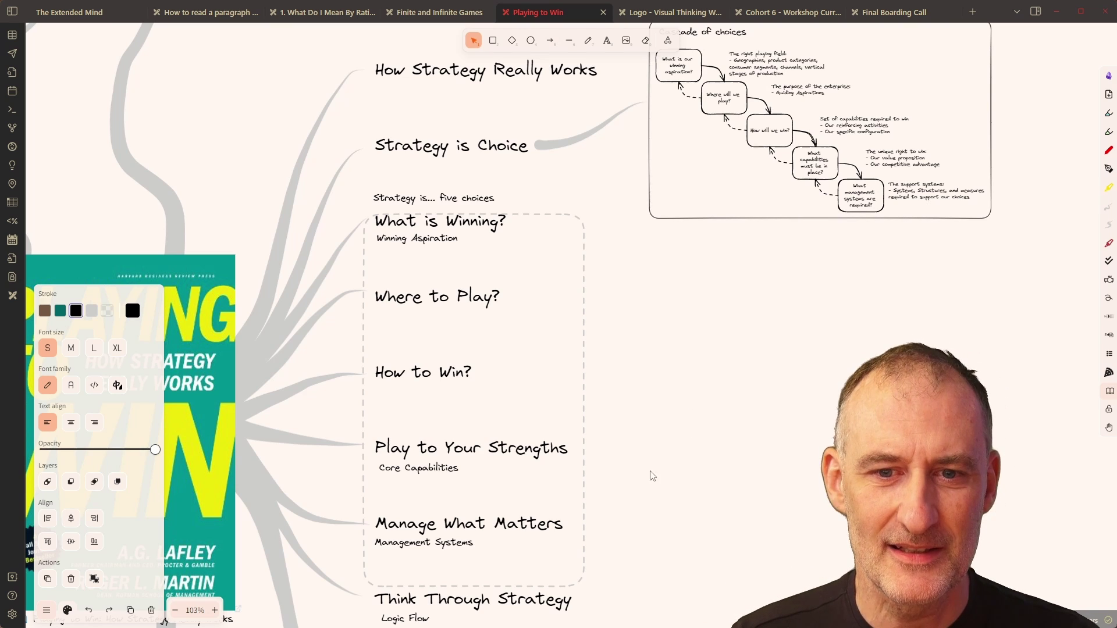
{"action": "scroll", "coordinate": [646, 483], "scroll_direction": "down", "scroll_amount": 7}
{"action": "scroll", "coordinate": [646, 483], "scroll_direction": "left", "scroll_amount": 6}
{"action": "left_click_drag", "start_coordinate": [654, 501], "coordinate": [773, 105]}
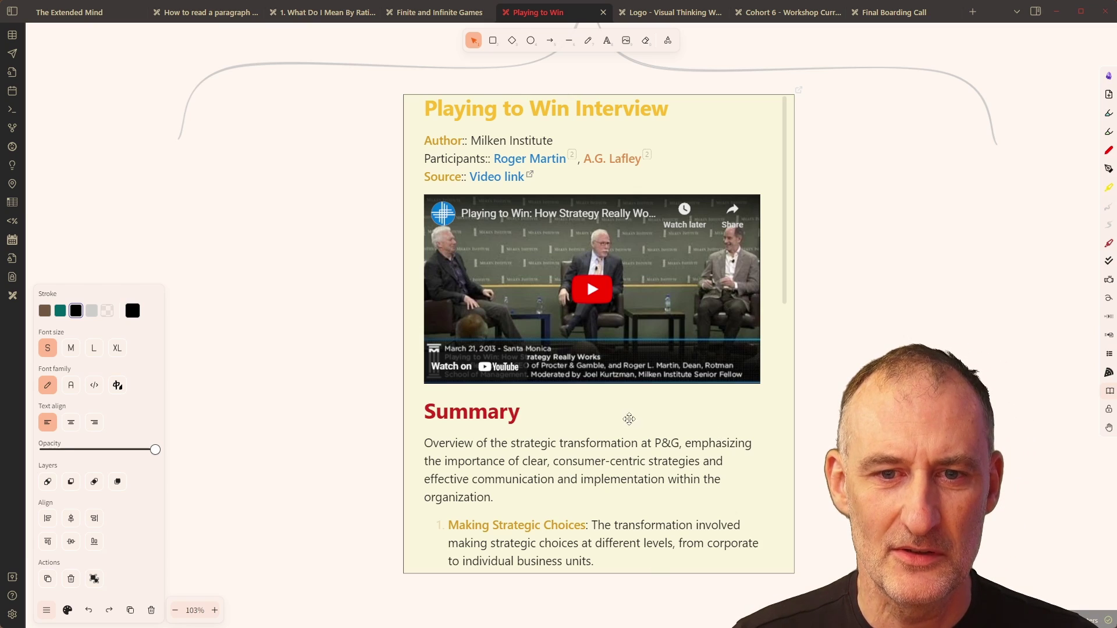
Select the Playing to Win Interview card and scroll through its summary points and back up
{"action": "left_click", "coordinate": [600, 434]}
{"action": "scroll", "coordinate": [600, 434], "scroll_direction": "down", "scroll_amount": 15}
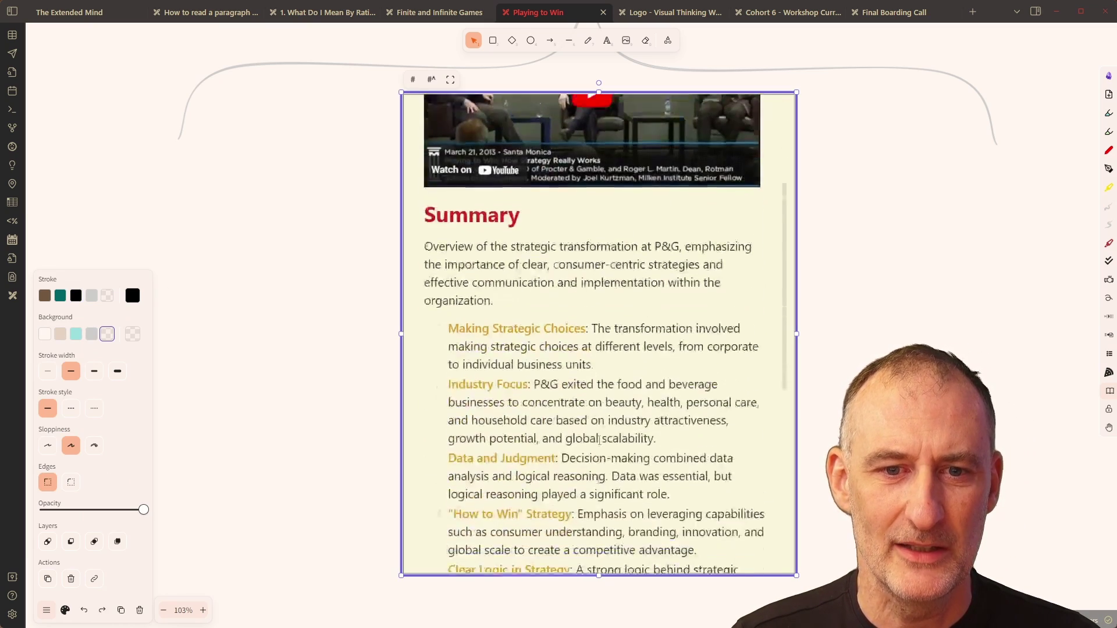
{"action": "scroll", "coordinate": [599, 468], "scroll_direction": "up", "scroll_amount": 10}
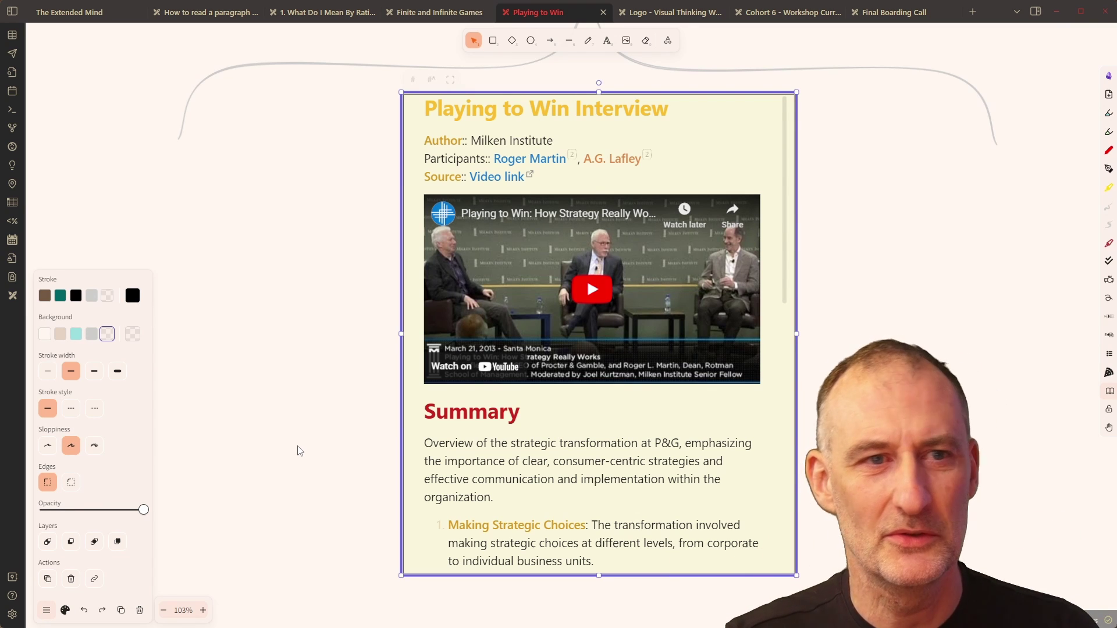
Show the file tree, collapse Books and expand Input › YouTube to find the Playing to Win Interview note
{"action": "left_click", "coordinate": [12, 13]}
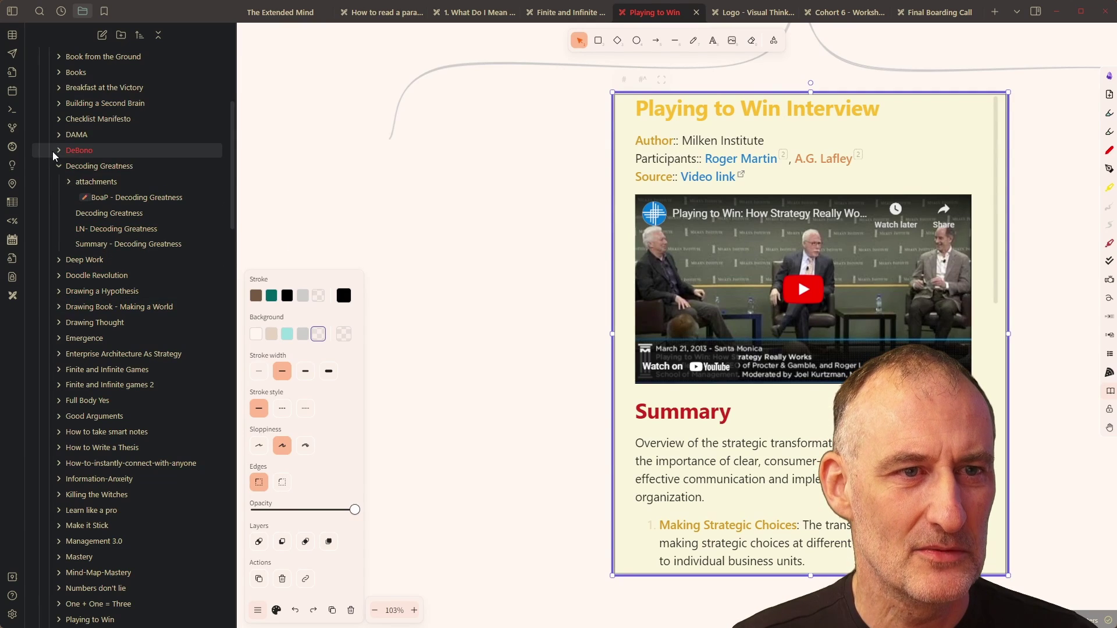
{"action": "scroll", "coordinate": [52, 155], "scroll_direction": "up", "scroll_amount": 5}
{"action": "left_click", "coordinate": [48, 196]}
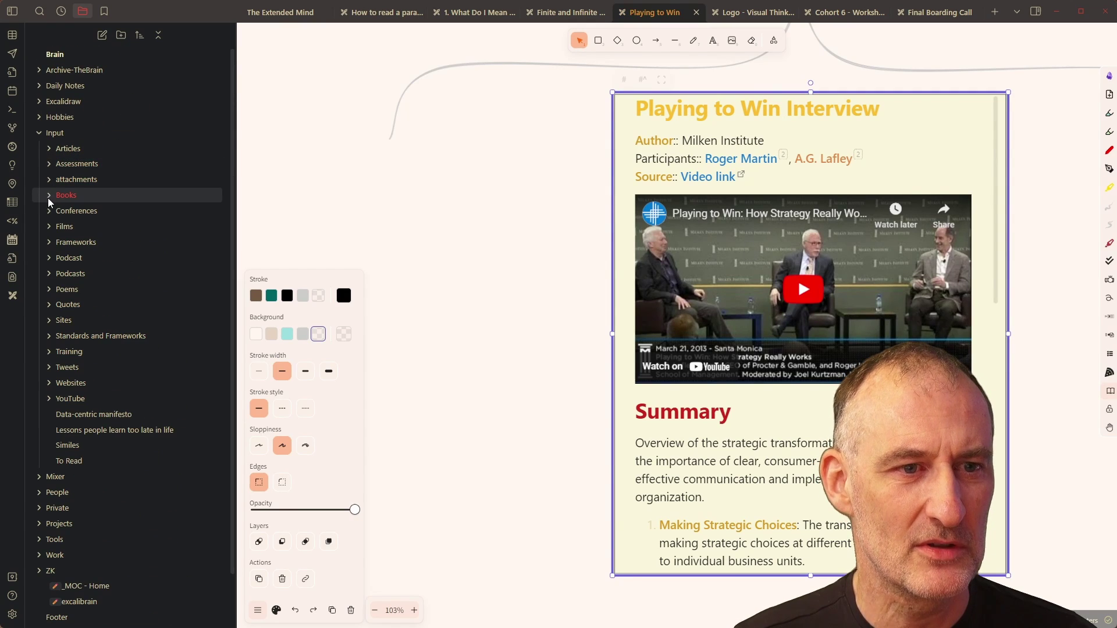
{"action": "left_click", "coordinate": [45, 398]}
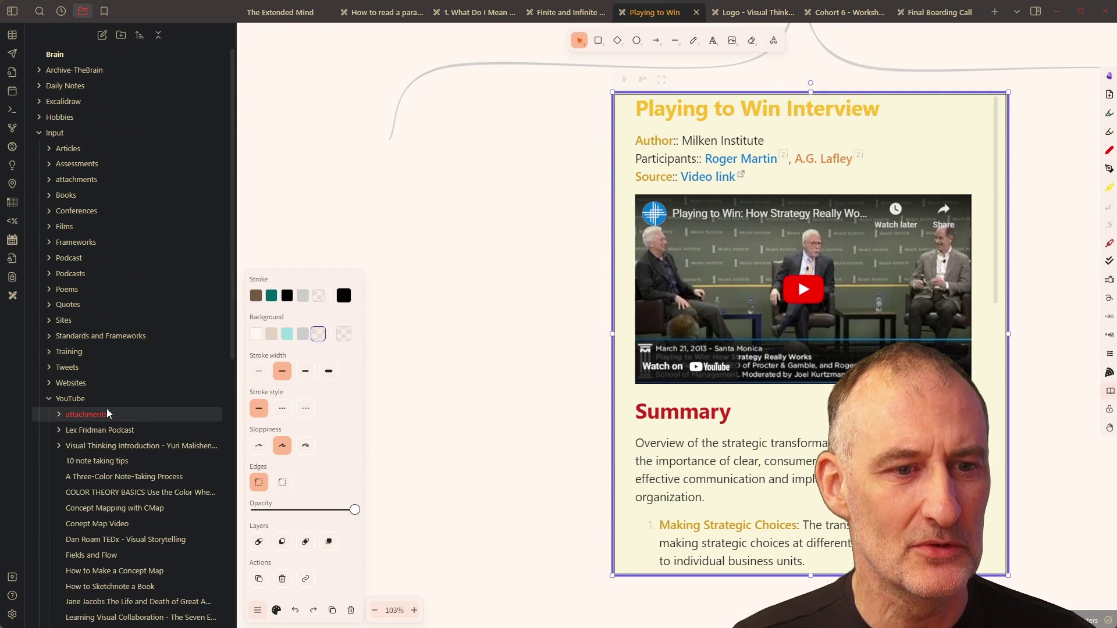
{"action": "scroll", "coordinate": [107, 410], "scroll_direction": "down", "scroll_amount": 3}
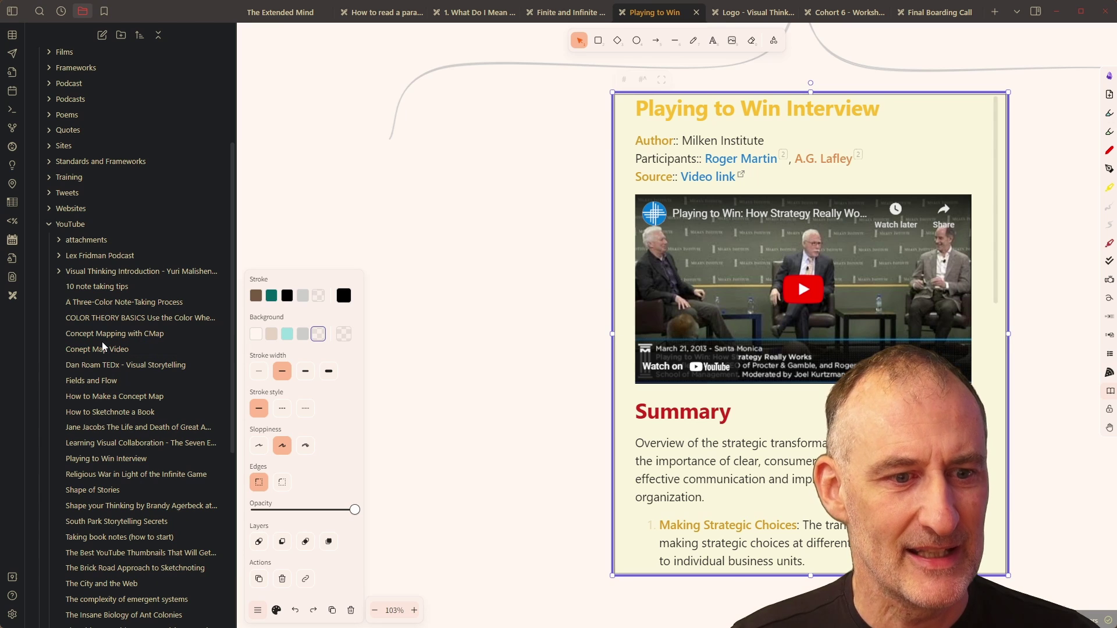
{"action": "scroll", "coordinate": [127, 406], "scroll_direction": "down", "scroll_amount": 1}
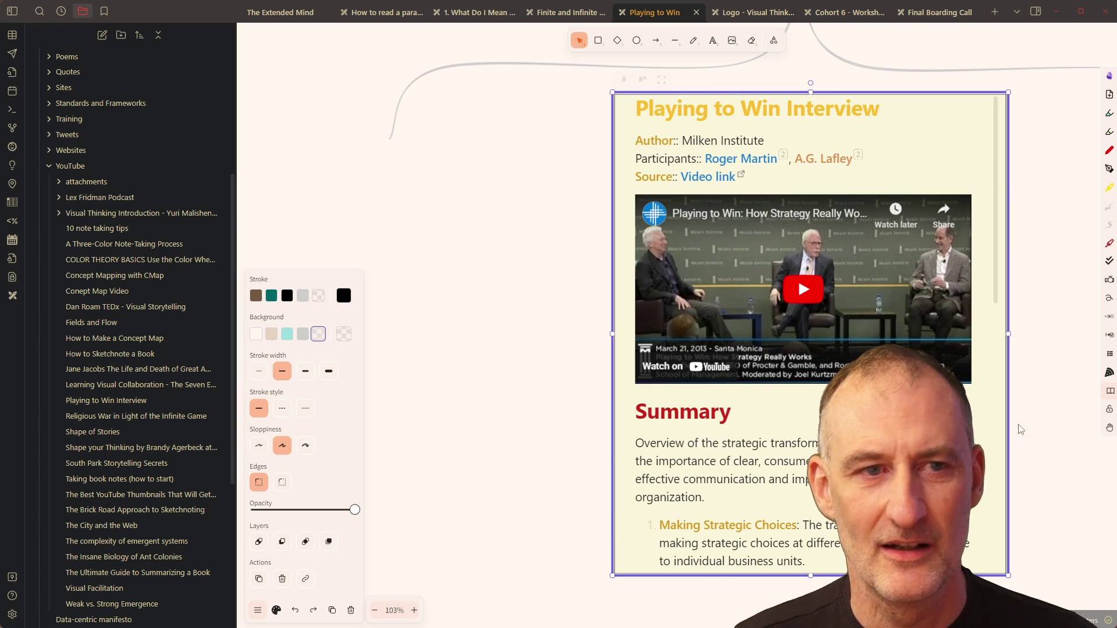
Hide the file list and pan to the Similar to book covers, then on toward Book notes
{"action": "left_click", "coordinate": [12, 11]}
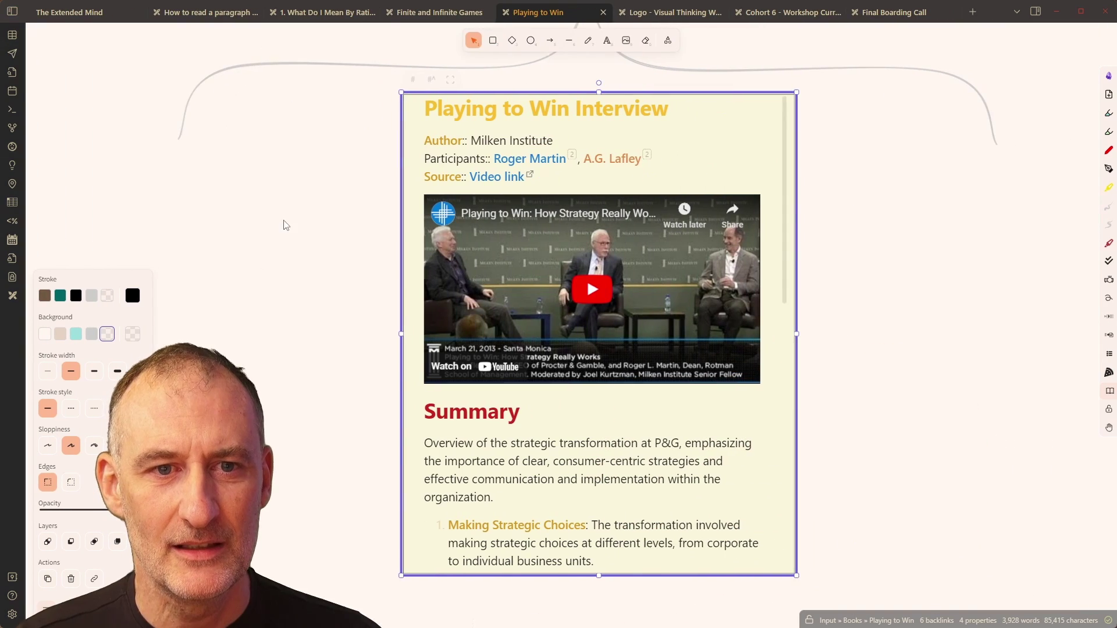
{"action": "scroll", "coordinate": [326, 242], "scroll_direction": "up", "scroll_amount": 20}
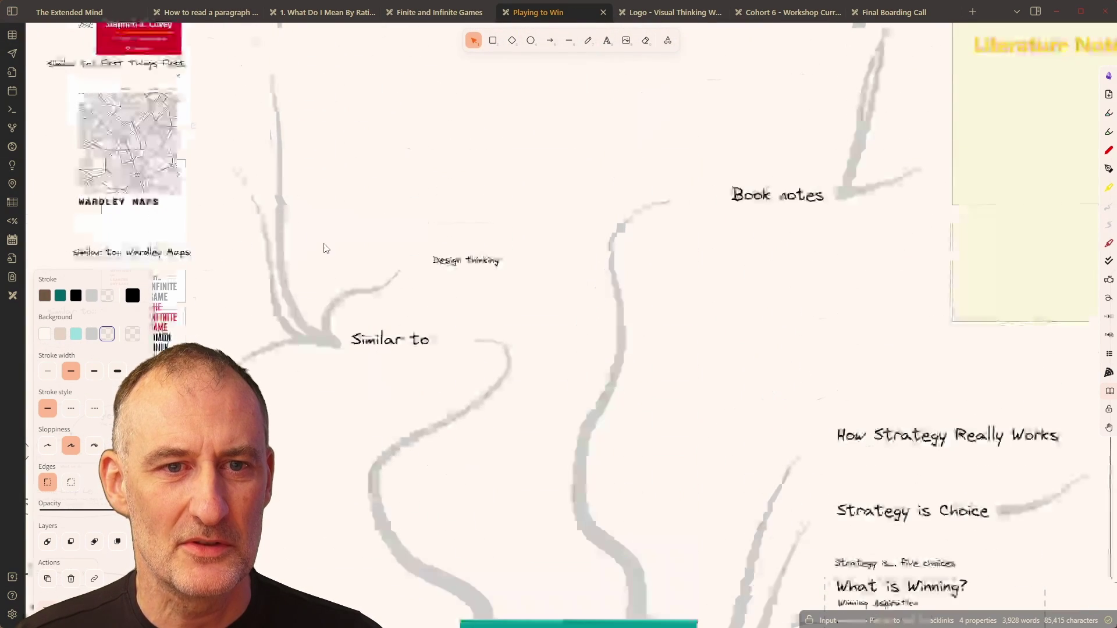
{"action": "left_click_drag", "start_coordinate": [342, 177], "coordinate": [636, 314]}
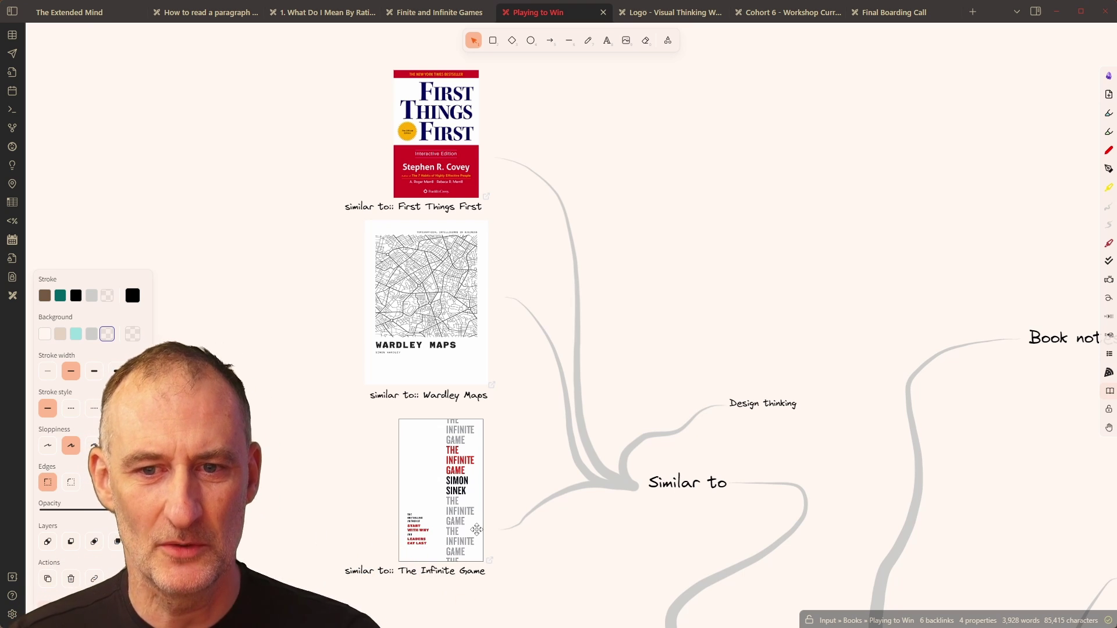
{"action": "left_click_drag", "start_coordinate": [814, 440], "coordinate": [714, 449]}
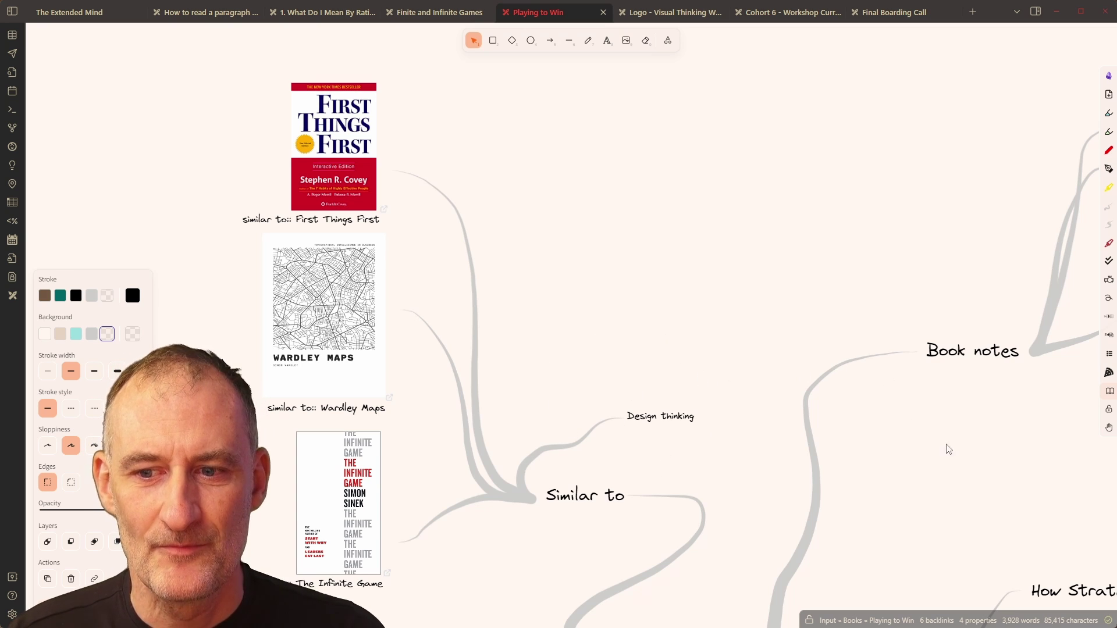
{"action": "left_click_drag", "start_coordinate": [948, 449], "coordinate": [256, 463]}
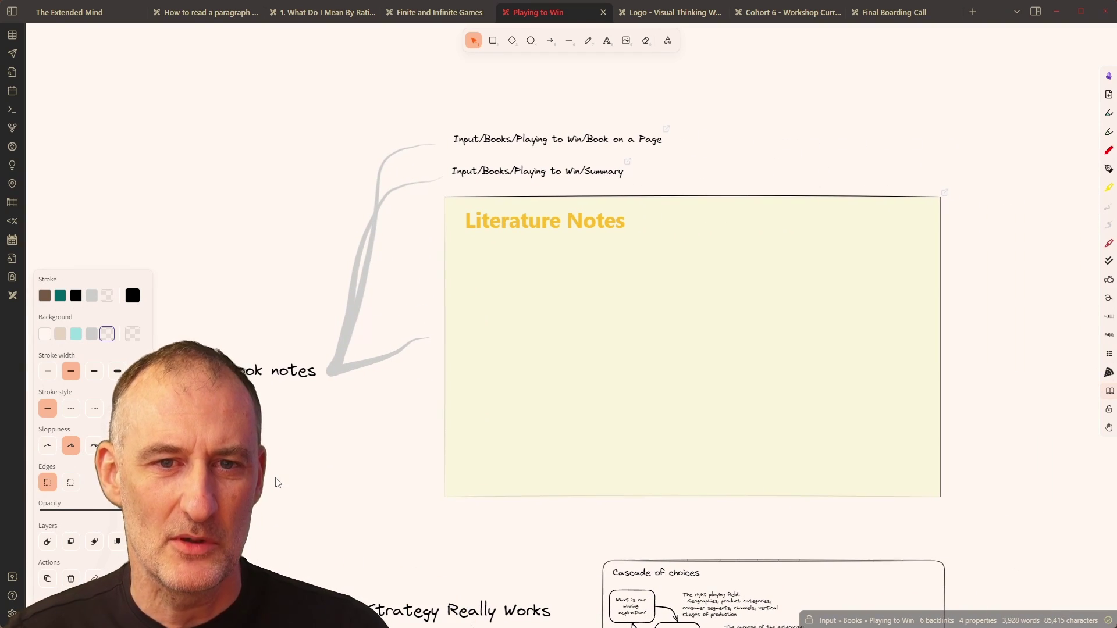
Zoom the Playing to Win canvas out to about 72% to show the Book notes branch
{"action": "mouse_move", "coordinate": [685, 344]}
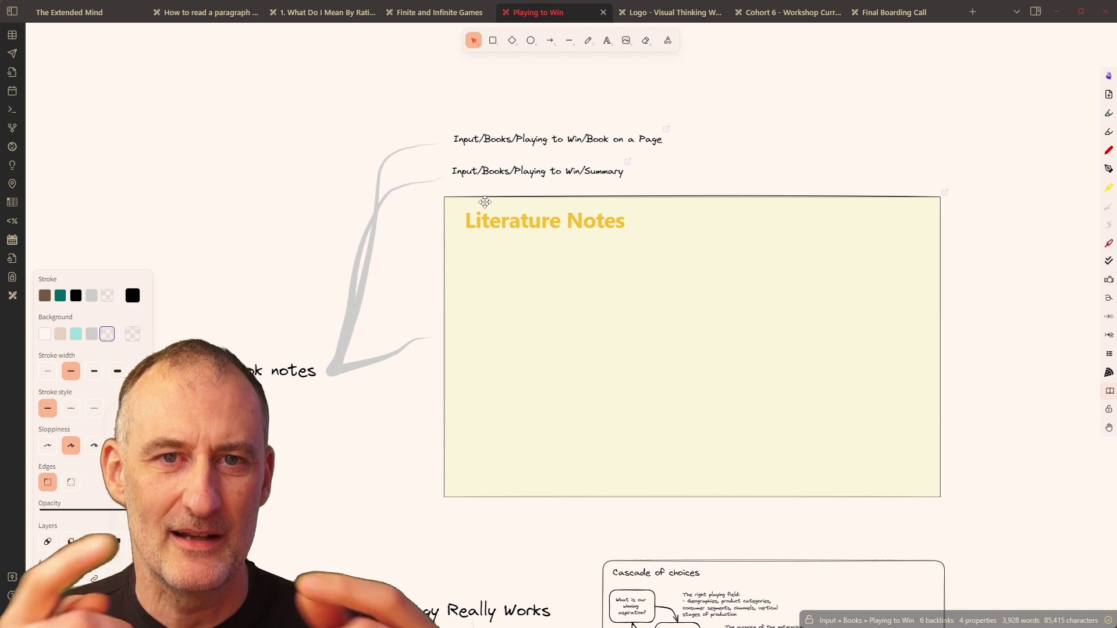
{"action": "scroll", "coordinate": [485, 202], "scroll_direction": "down", "scroll_amount": 3}
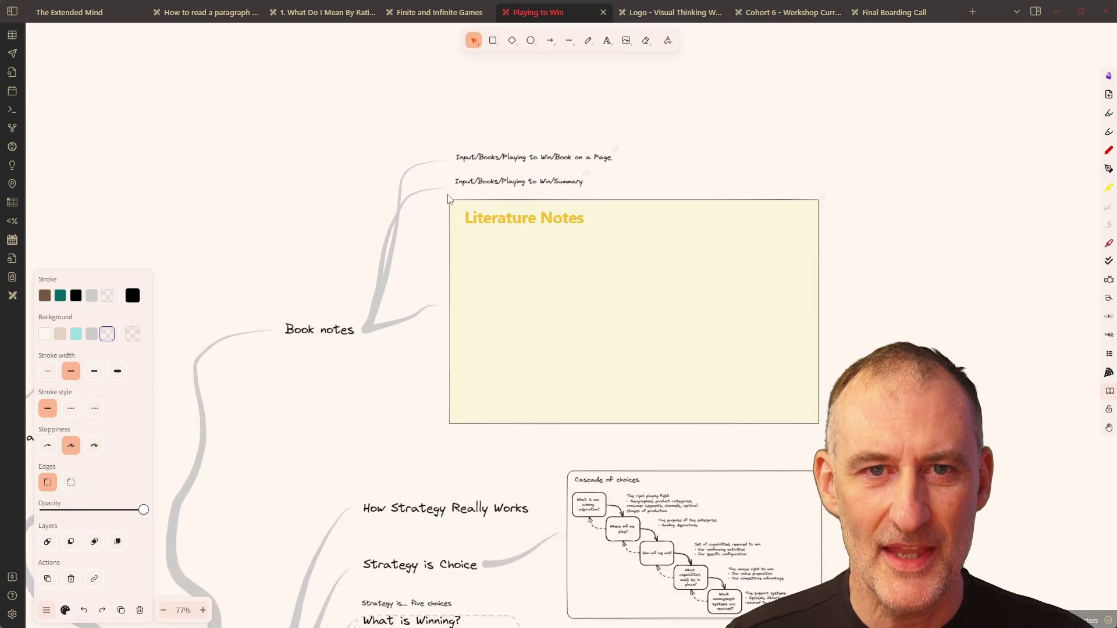
Open the Playing to Win board as Markdown, then briefly check The Extended Mind note
{"action": "right_click", "coordinate": [546, 18]}
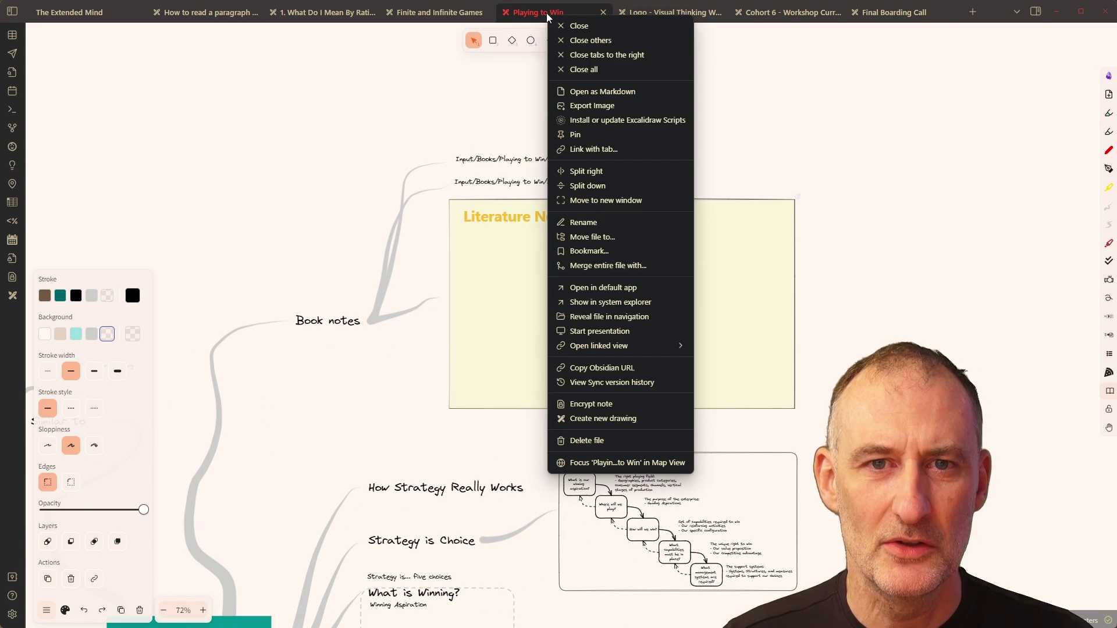
{"action": "left_click", "coordinate": [617, 94]}
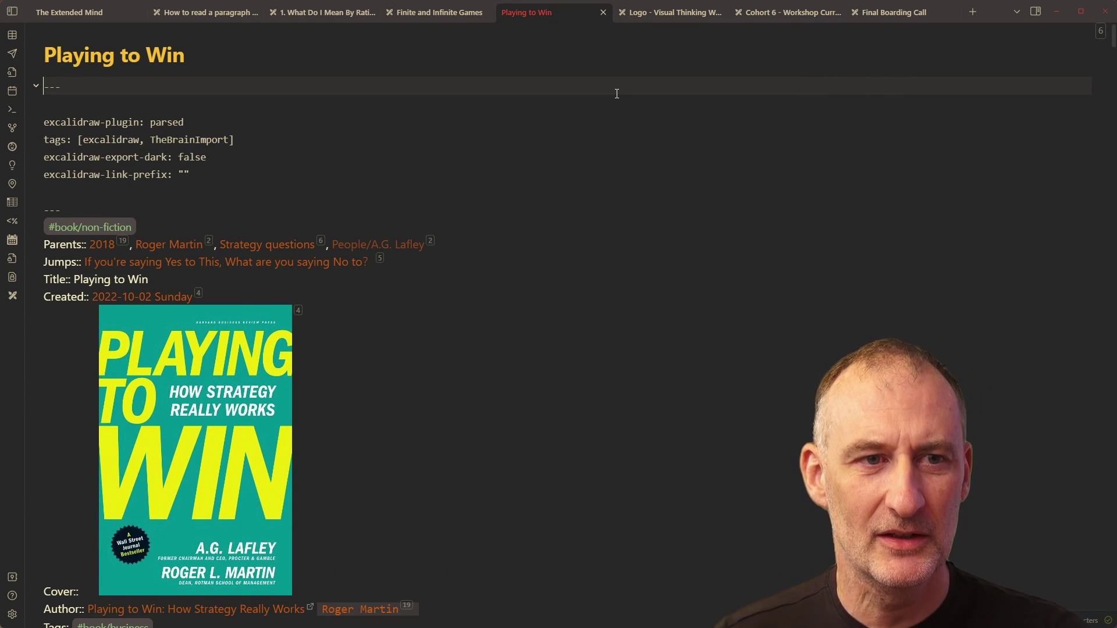
{"action": "left_click", "coordinate": [78, 9]}
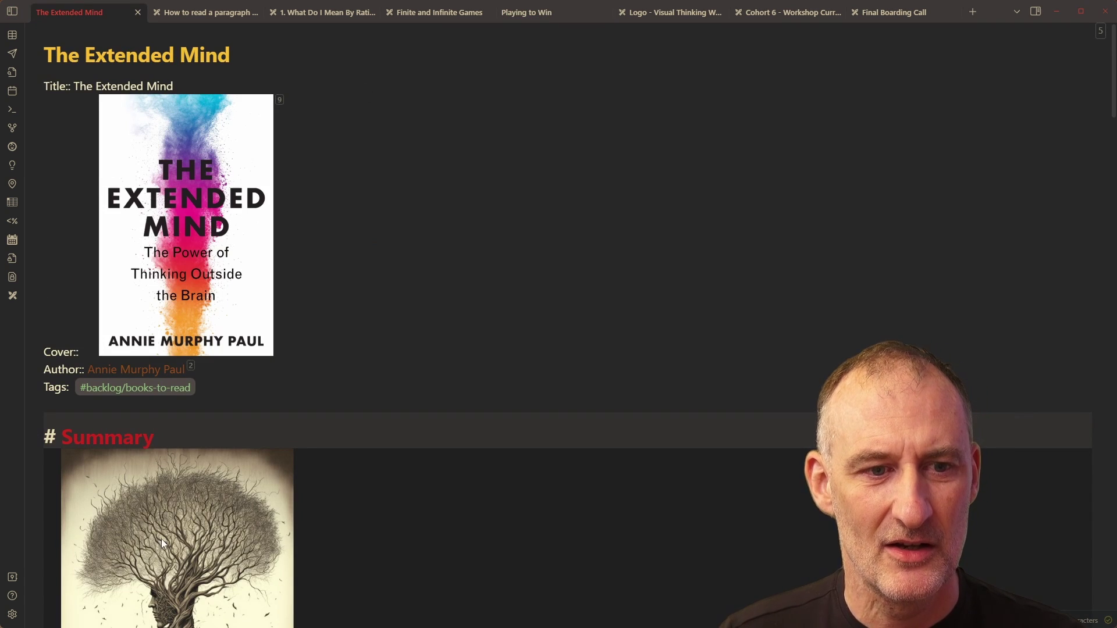
{"action": "scroll", "coordinate": [186, 523], "scroll_direction": "down", "scroll_amount": 6}
{"action": "scroll", "coordinate": [500, 109], "scroll_direction": "up", "scroll_amount": 4}
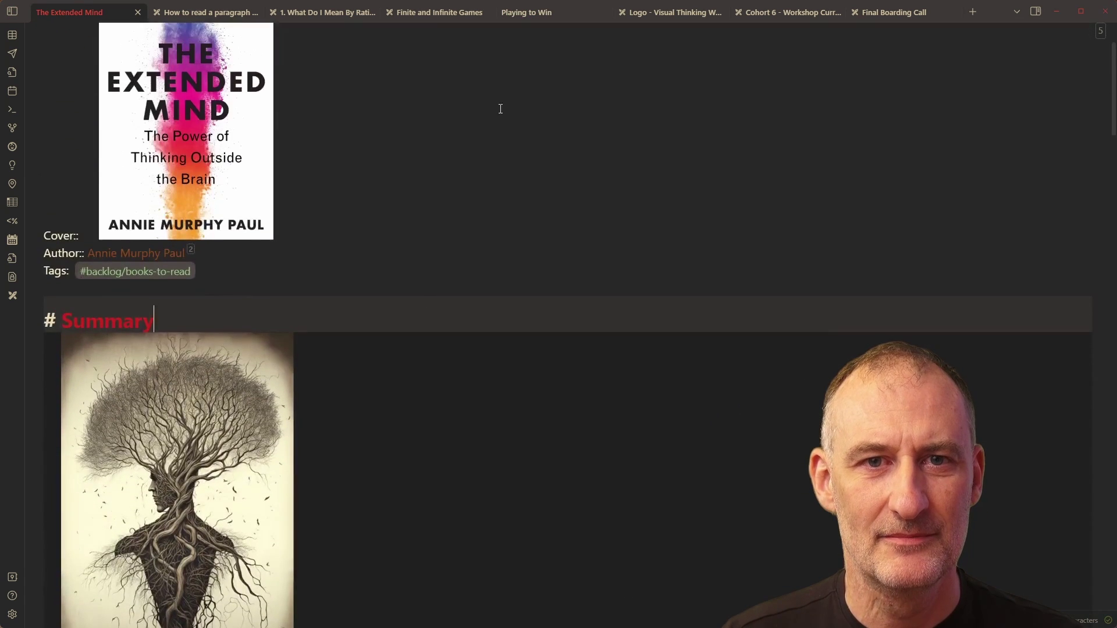
Go back to Playing to Win and read through its frontmatter, cover, author, tags and Builds on links
{"action": "left_click", "coordinate": [532, 19]}
{"action": "scroll", "coordinate": [570, 261], "scroll_direction": "down", "scroll_amount": 3}
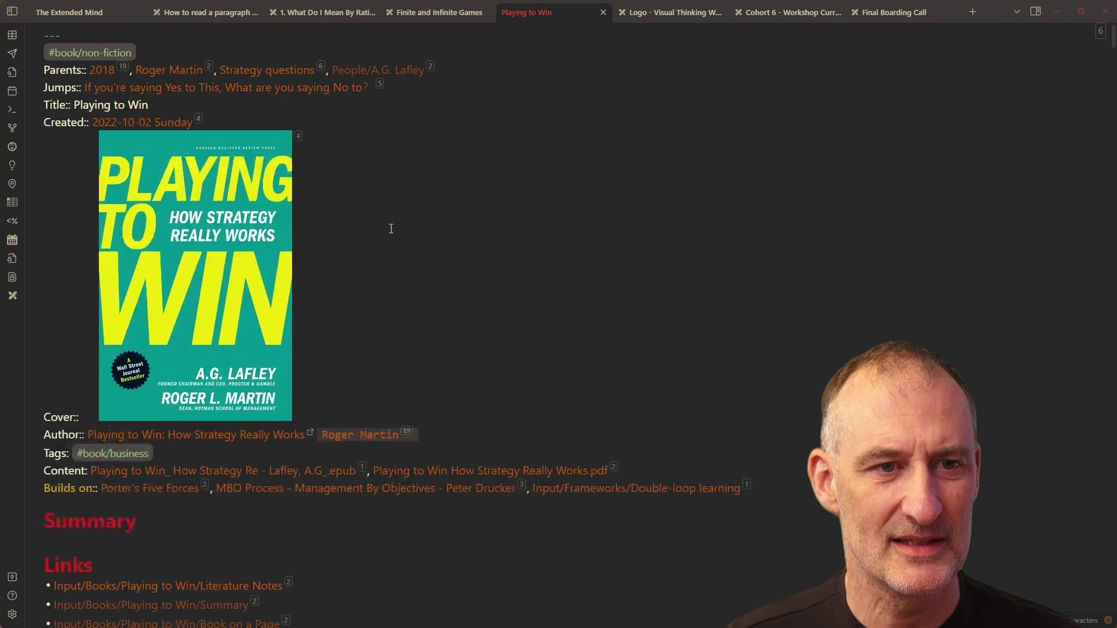
{"action": "scroll", "coordinate": [131, 286], "scroll_direction": "down", "scroll_amount": 5}
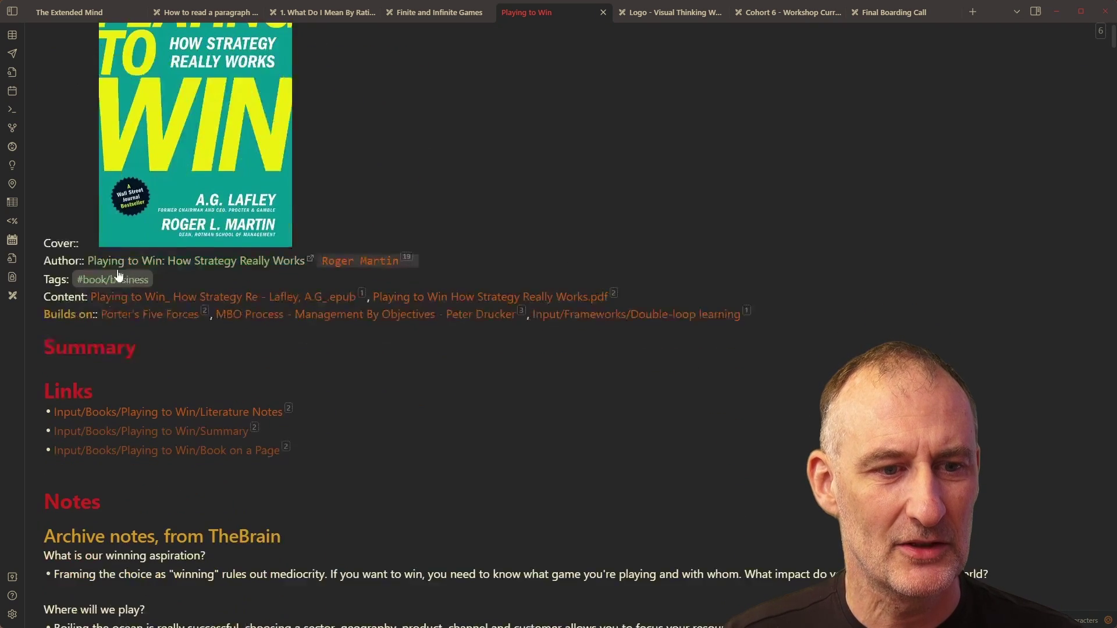
{"action": "scroll", "coordinate": [92, 331], "scroll_direction": "down", "scroll_amount": 3}
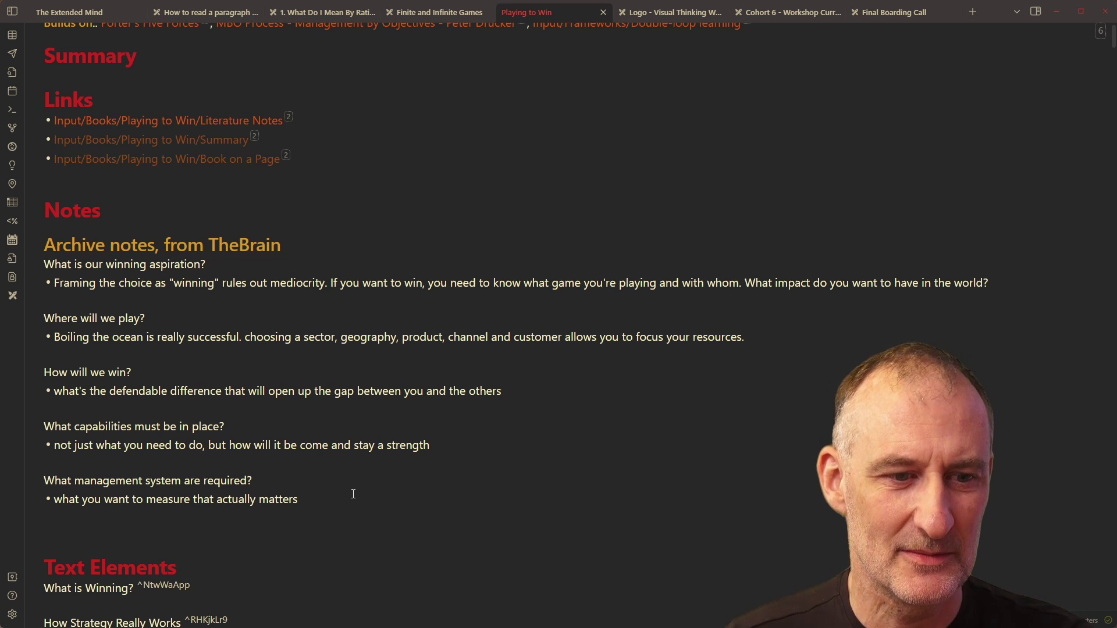
{"action": "scroll", "coordinate": [324, 420], "scroll_direction": "down", "scroll_amount": 3}
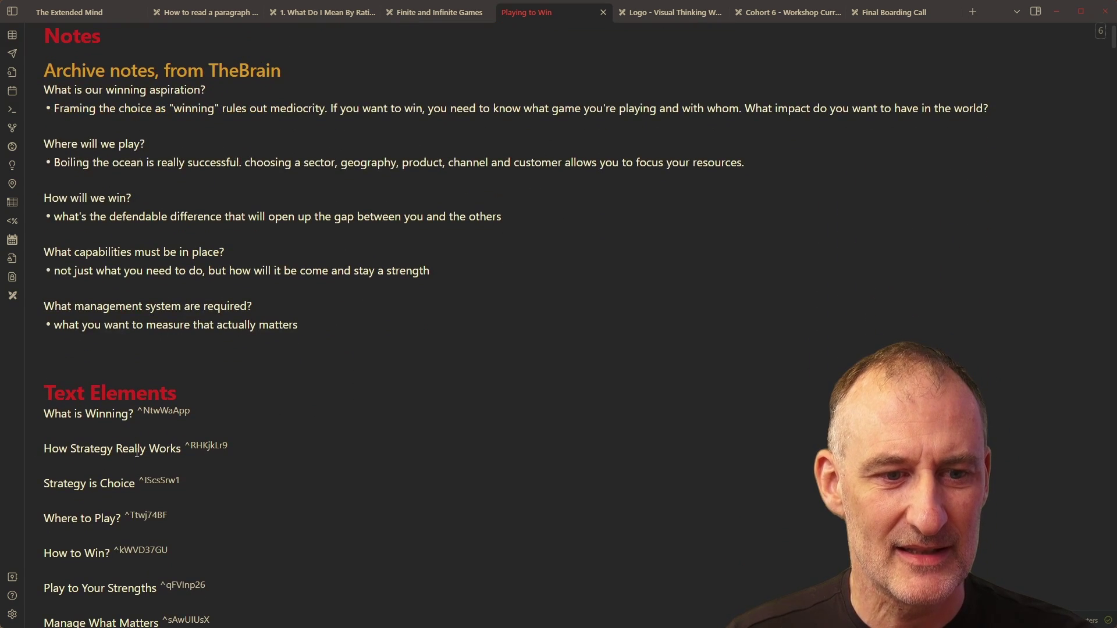
{"action": "scroll", "coordinate": [131, 410], "scroll_direction": "up", "scroll_amount": 2}
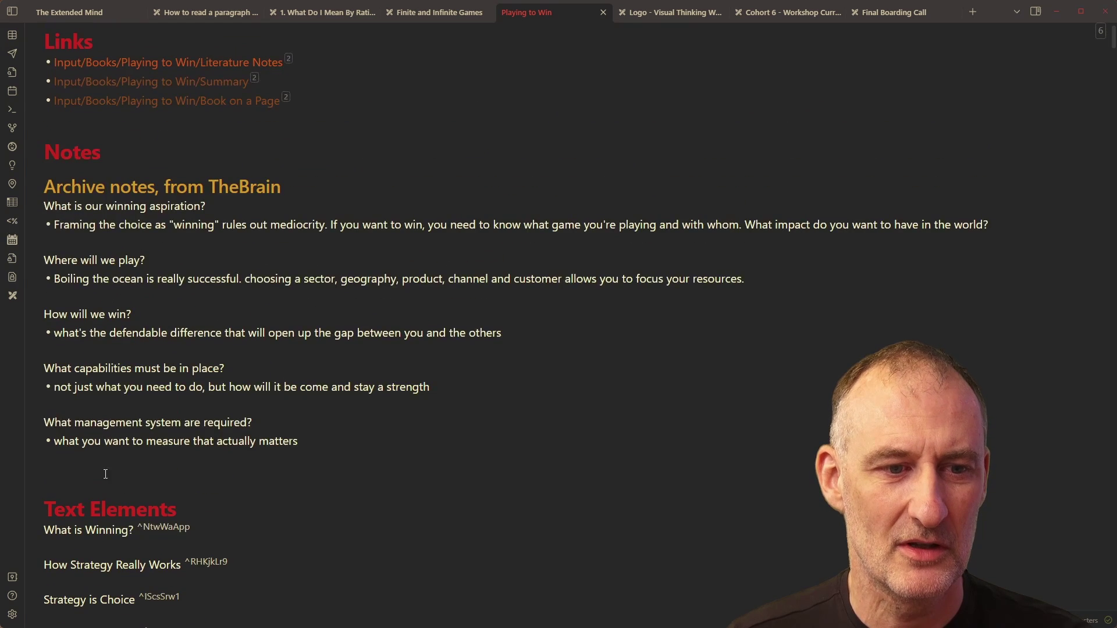
{"action": "scroll", "coordinate": [96, 474], "scroll_direction": "up", "scroll_amount": 10}
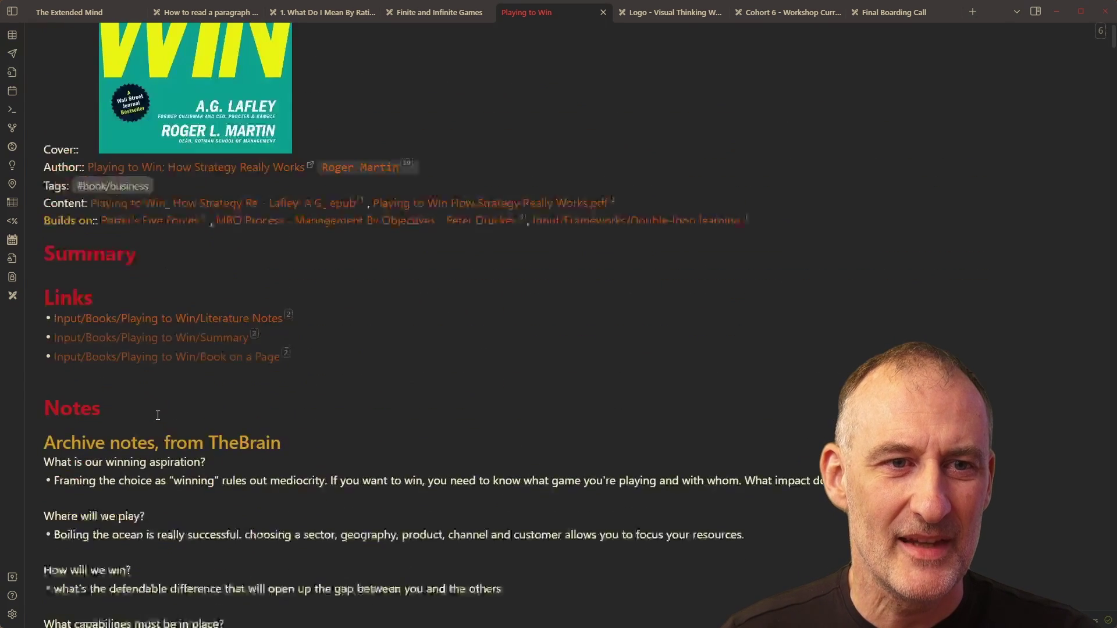
Turn Playing to Win back into its mind-map drawing with Ctrl+Shift+E, then view the Visual Thinking Workshop logo
{"action": "scroll", "coordinate": [172, 407], "scroll_direction": "up", "scroll_amount": 1}
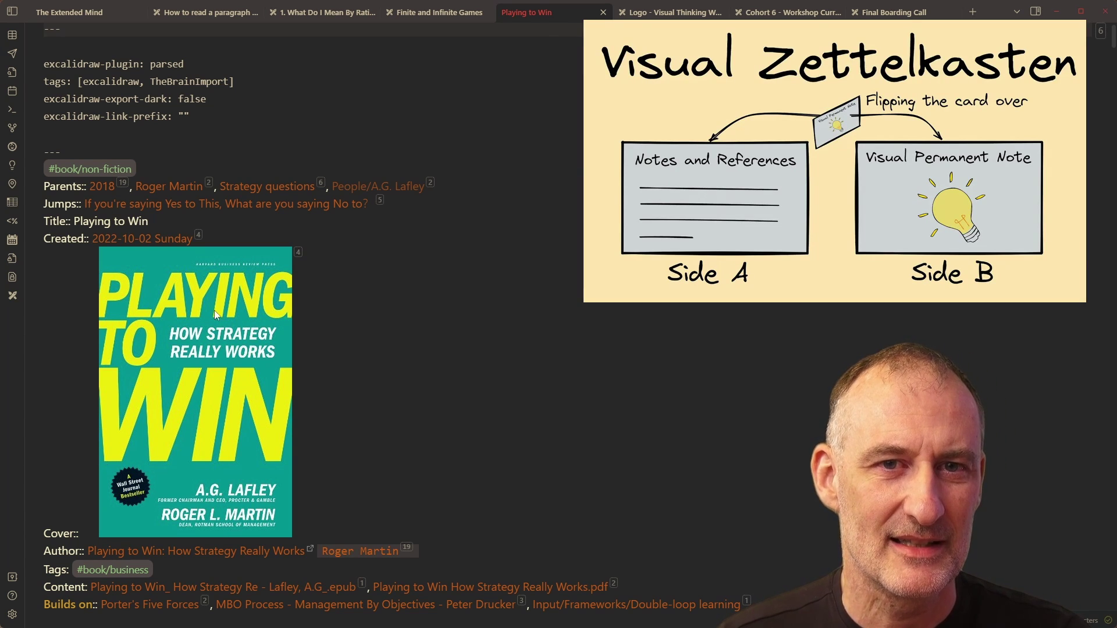
{"action": "key", "text": "ctrl+shift+e"}
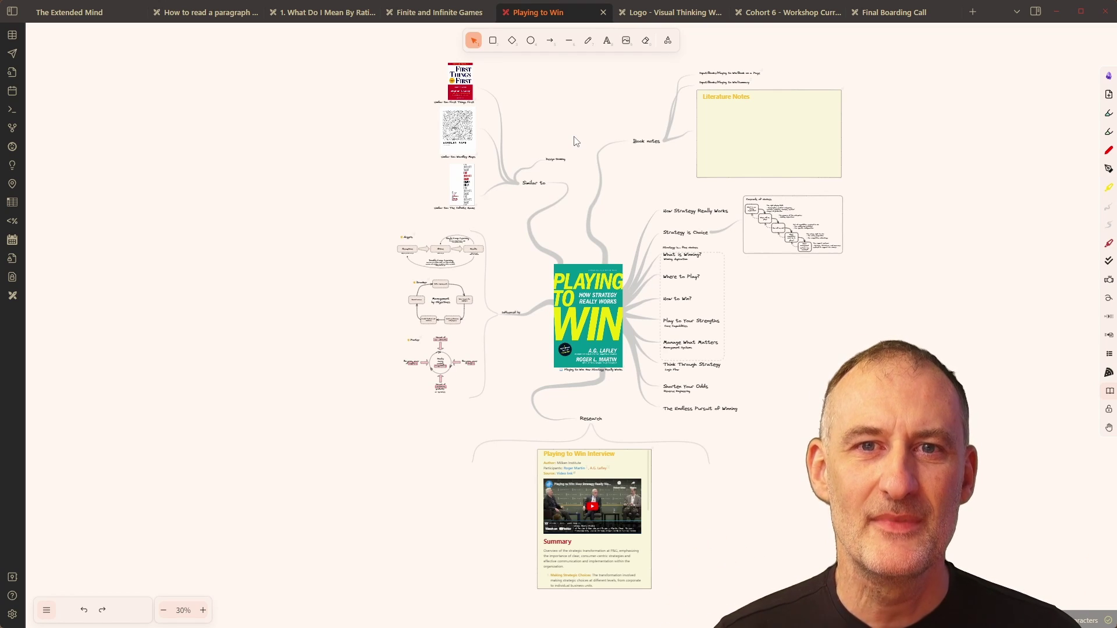
{"action": "left_click", "coordinate": [666, 21]}
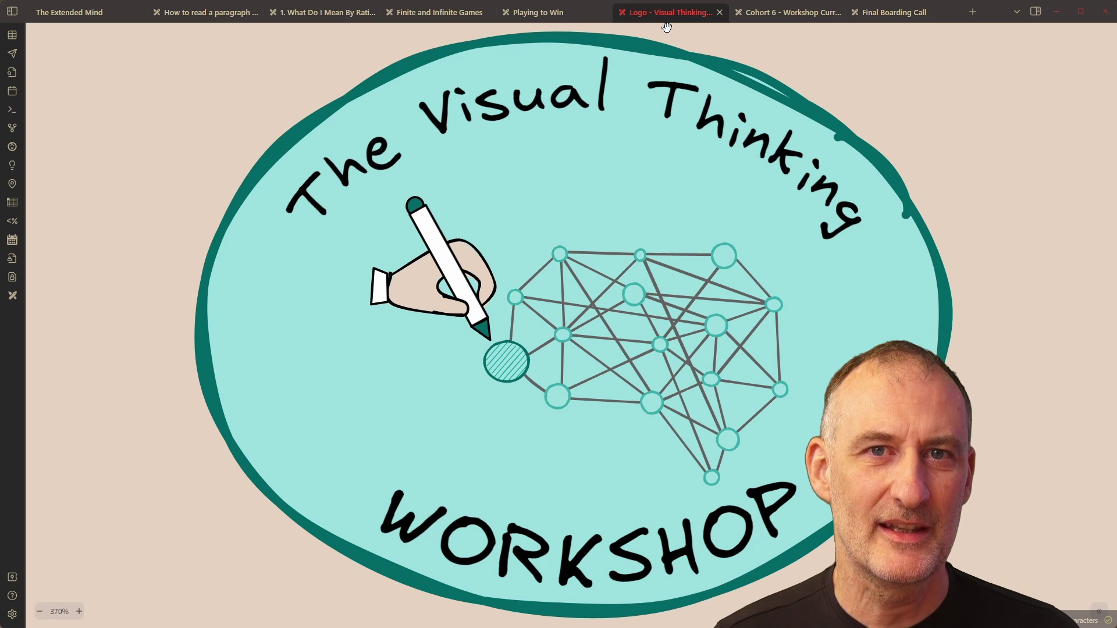
View the Cohort 6 roadmap and Final Boarding Call promo, then return to the Cohort 6 plan
{"action": "left_click", "coordinate": [801, 8]}
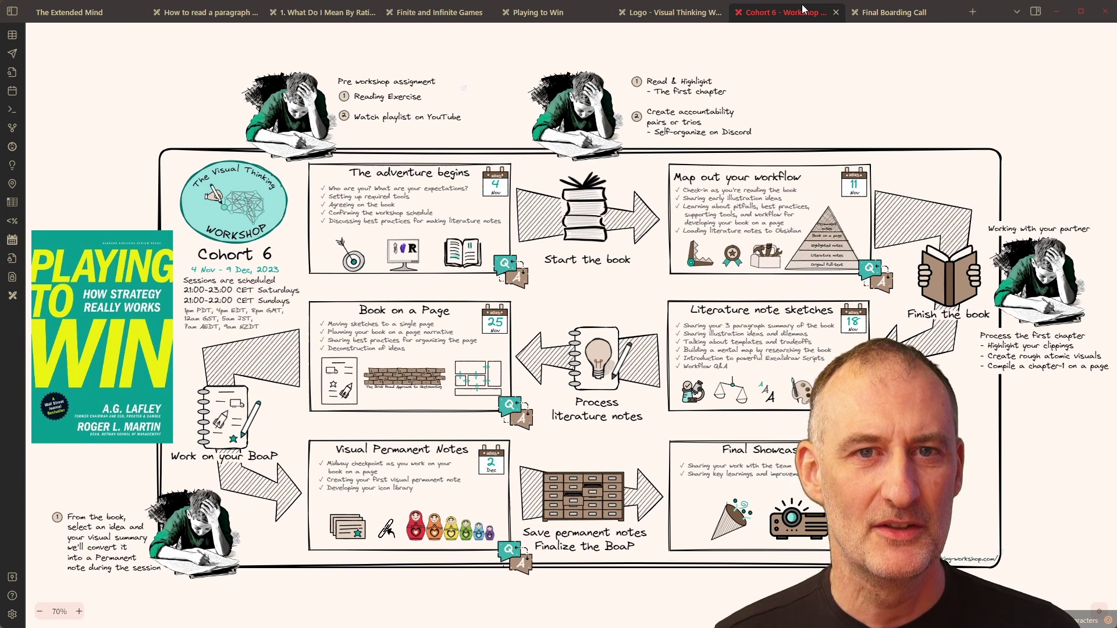
{"action": "left_click", "coordinate": [888, 17]}
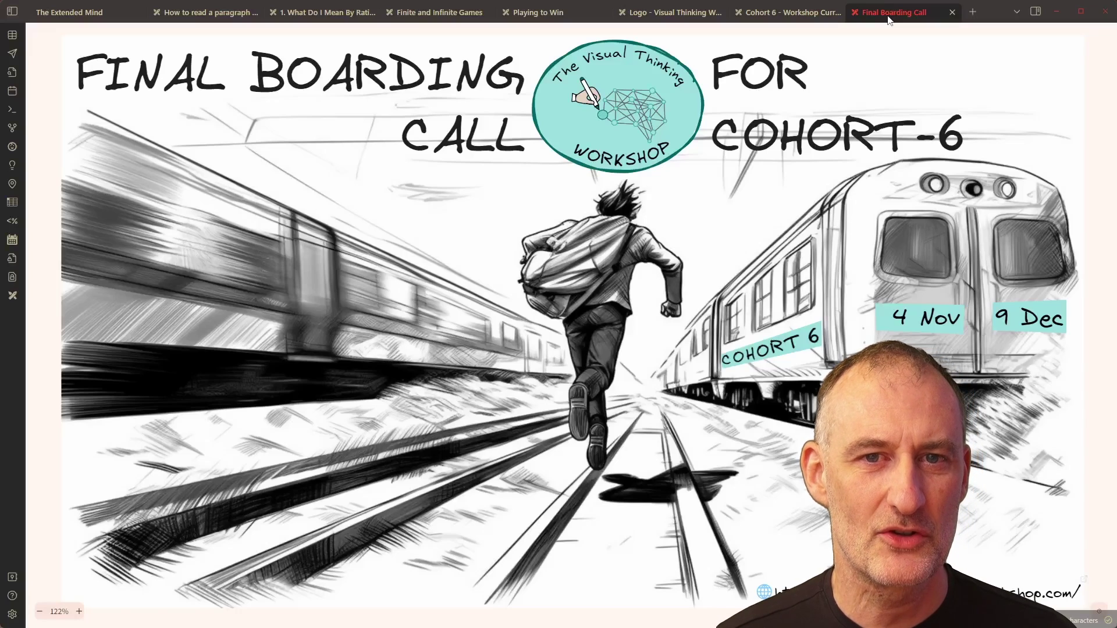
{"action": "key", "text": "ctrl+shift+Tab"}
{"action": "mouse_move", "coordinate": [113, 211]}
{"action": "left_mouse_down"}
{"action": "mouse_move", "coordinate": [140, 247]}
{"action": "mouse_move", "coordinate": [29, 267]}
{"action": "mouse_move", "coordinate": [148, 250]}
{"action": "mouse_move", "coordinate": [205, 458]}
{"action": "left_mouse_up"}
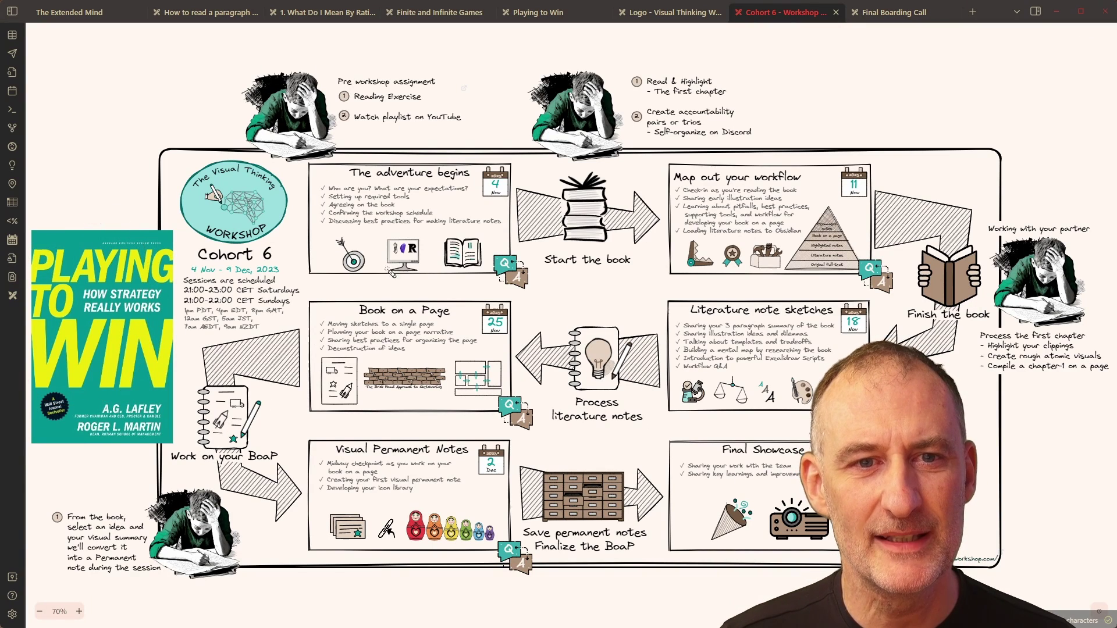
{"action": "mouse_move", "coordinate": [398, 249]}
{"action": "left_mouse_down"}
{"action": "mouse_move", "coordinate": [794, 285]}
{"action": "mouse_move", "coordinate": [474, 375]}
{"action": "mouse_move", "coordinate": [561, 495]}
{"action": "mouse_move", "coordinate": [659, 493]}
{"action": "left_mouse_up"}
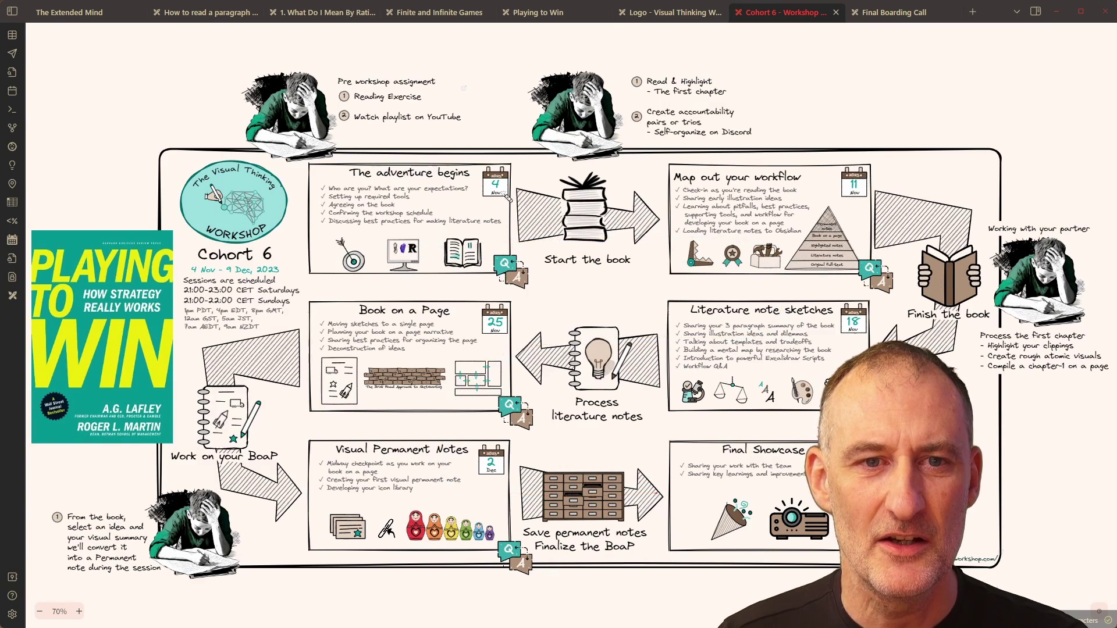
{"action": "mouse_move", "coordinate": [456, 162]}
{"action": "left_mouse_down"}
{"action": "mouse_move", "coordinate": [414, 173]}
{"action": "mouse_move", "coordinate": [515, 227]}
{"action": "left_mouse_up"}
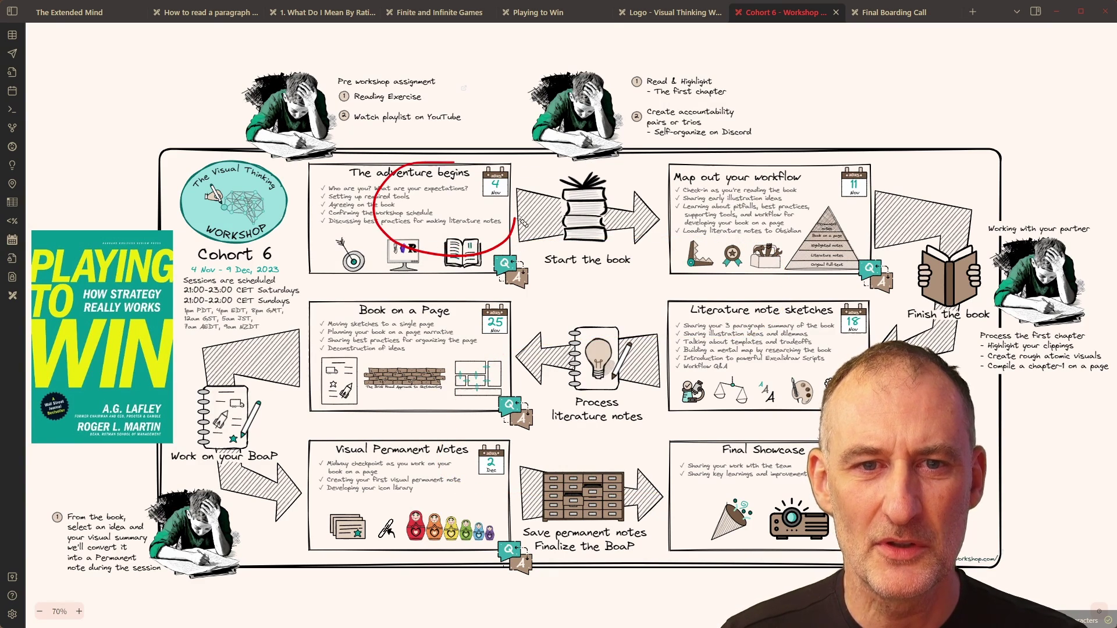
{"action": "mouse_move", "coordinate": [774, 175]}
{"action": "left_mouse_down"}
{"action": "mouse_move", "coordinate": [838, 247]}
{"action": "mouse_move", "coordinate": [826, 195]}
{"action": "left_mouse_up"}
{"action": "mouse_move", "coordinate": [832, 353]}
{"action": "left_mouse_down"}
{"action": "mouse_move", "coordinate": [803, 297]}
{"action": "mouse_move", "coordinate": [663, 372]}
{"action": "mouse_move", "coordinate": [756, 428]}
{"action": "mouse_move", "coordinate": [873, 297]}
{"action": "left_mouse_up"}
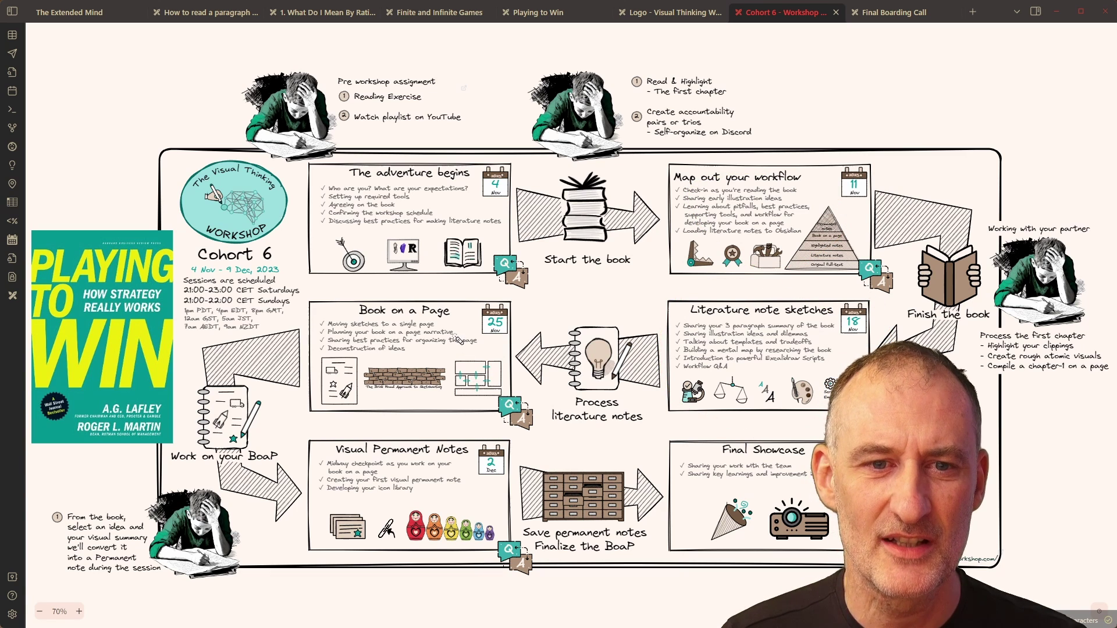
{"action": "mouse_move", "coordinate": [501, 291]}
{"action": "left_mouse_down"}
{"action": "mouse_move", "coordinate": [326, 402]}
{"action": "mouse_move", "coordinate": [560, 335]}
{"action": "left_mouse_up"}
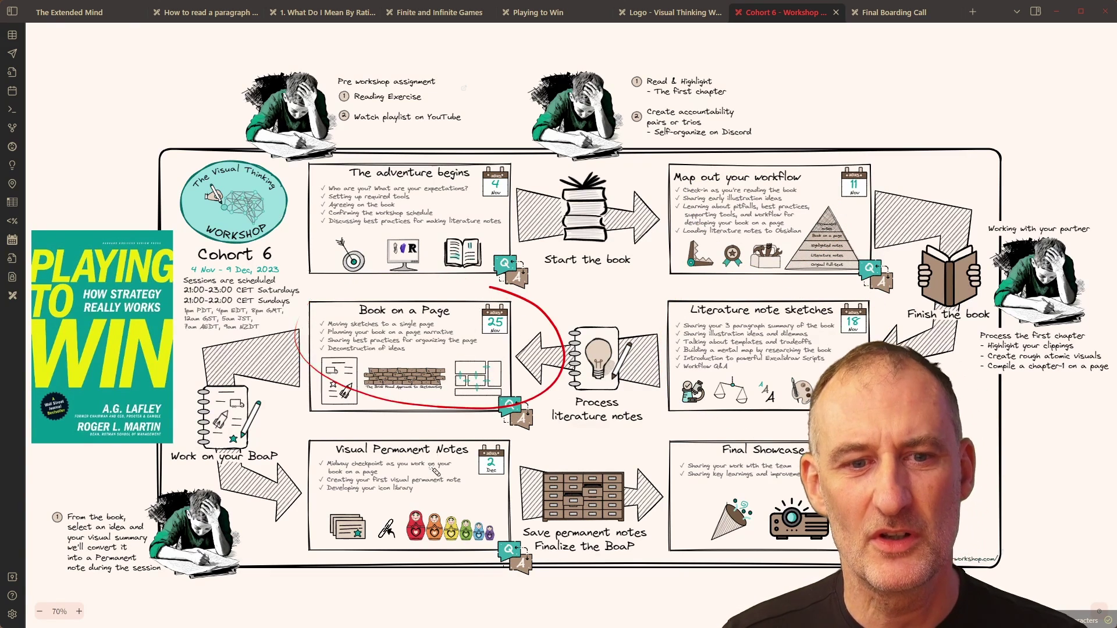
{"action": "mouse_move", "coordinate": [468, 431]}
{"action": "left_mouse_down"}
{"action": "mouse_move", "coordinate": [283, 468]}
{"action": "mouse_move", "coordinate": [531, 544]}
{"action": "mouse_move", "coordinate": [573, 433]}
{"action": "left_mouse_up"}
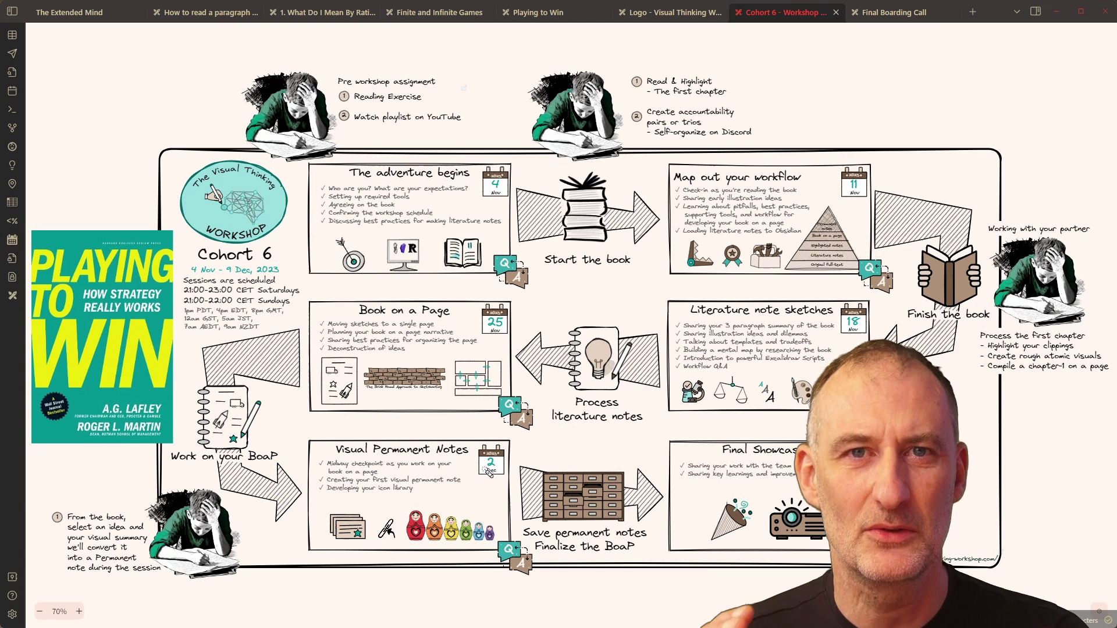
{"action": "mouse_move", "coordinate": [779, 435]}
{"action": "left_mouse_down"}
{"action": "mouse_move", "coordinate": [684, 445]}
{"action": "mouse_move", "coordinate": [790, 530]}
{"action": "left_mouse_up"}
{"action": "left_click_drag", "start_coordinate": [813, 430], "coordinate": [745, 424]}
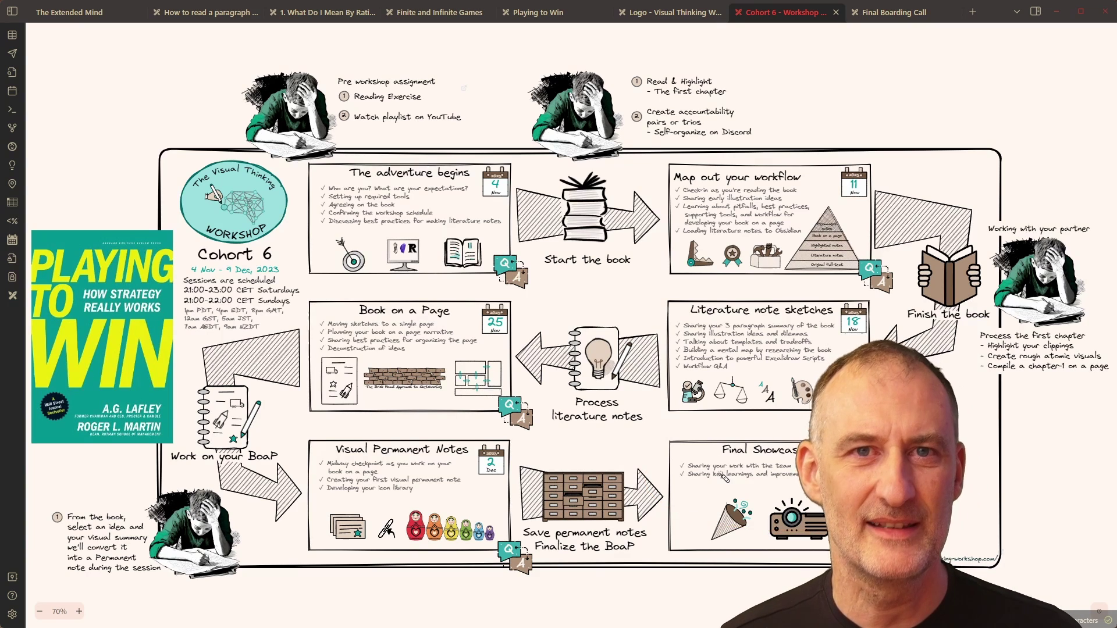